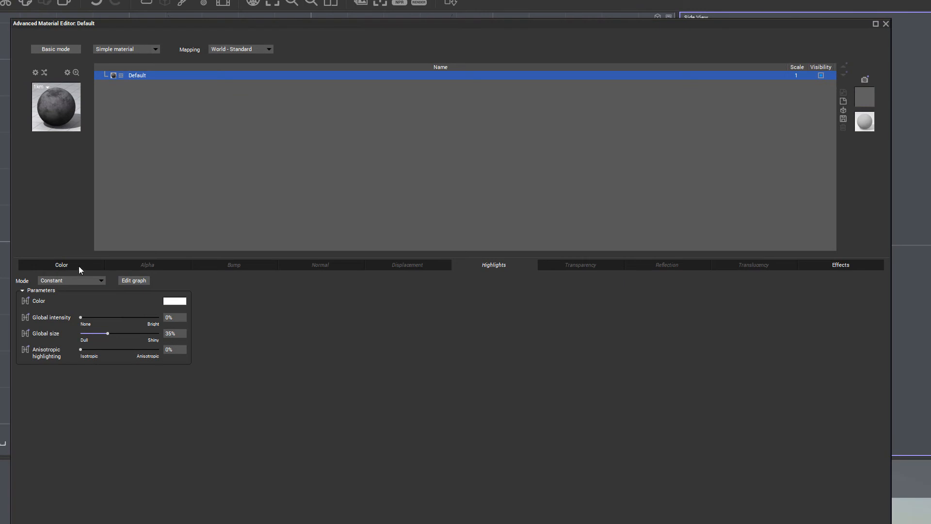
Step: Set the Default material's color mode to Procedural colors and open its color function for editing
click(64, 265)
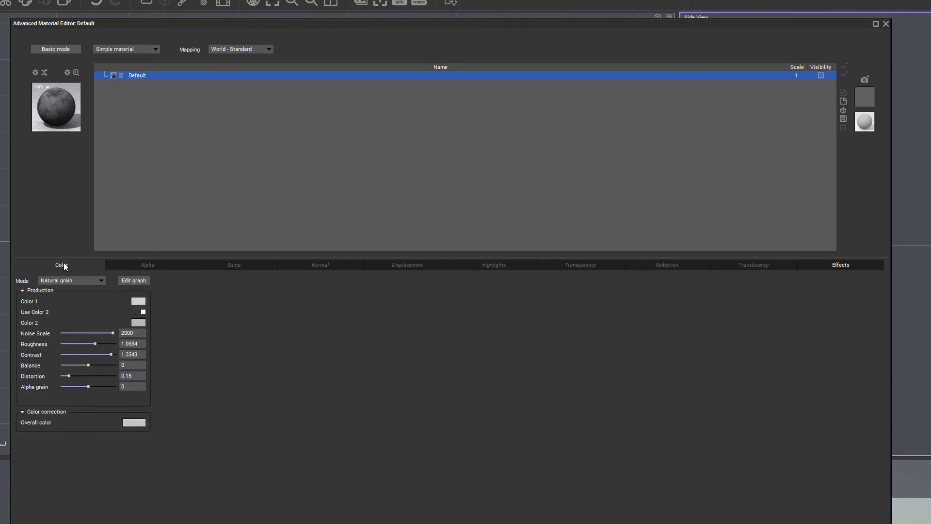
click(95, 282)
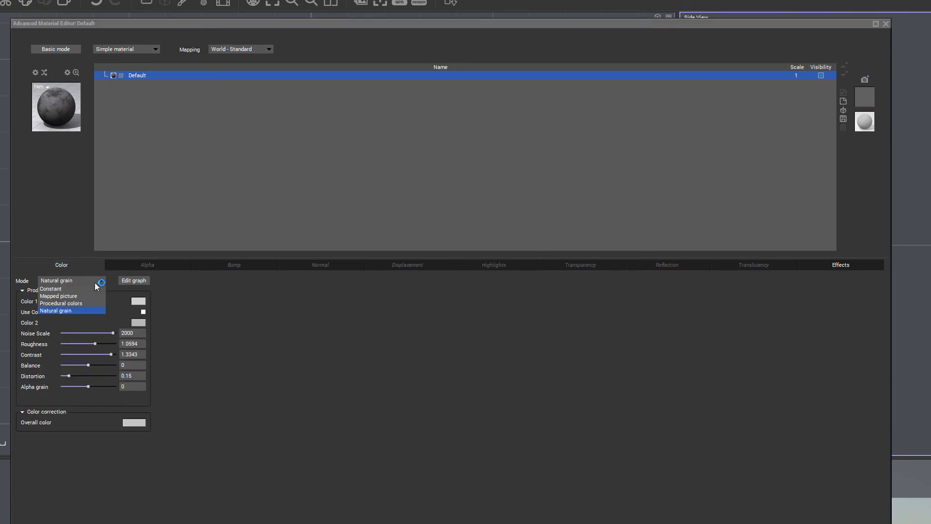
click(74, 303)
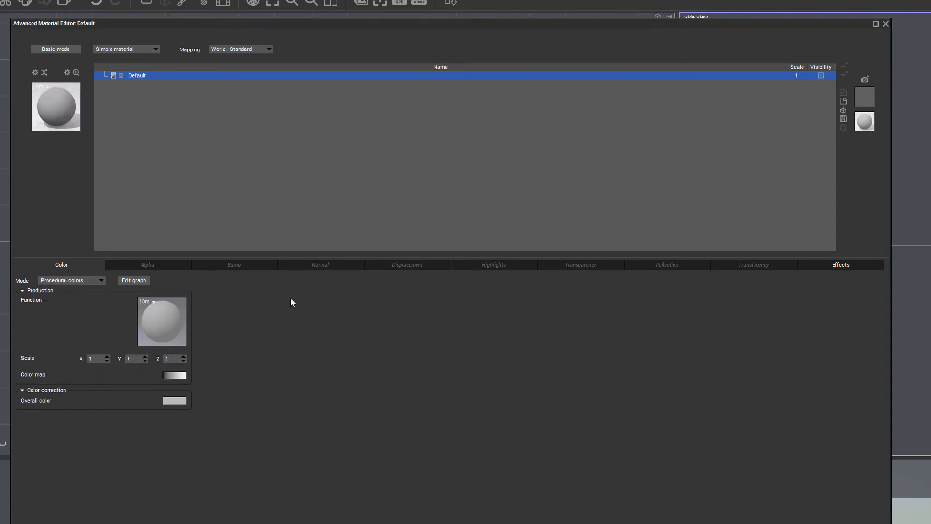
right_click(168, 318)
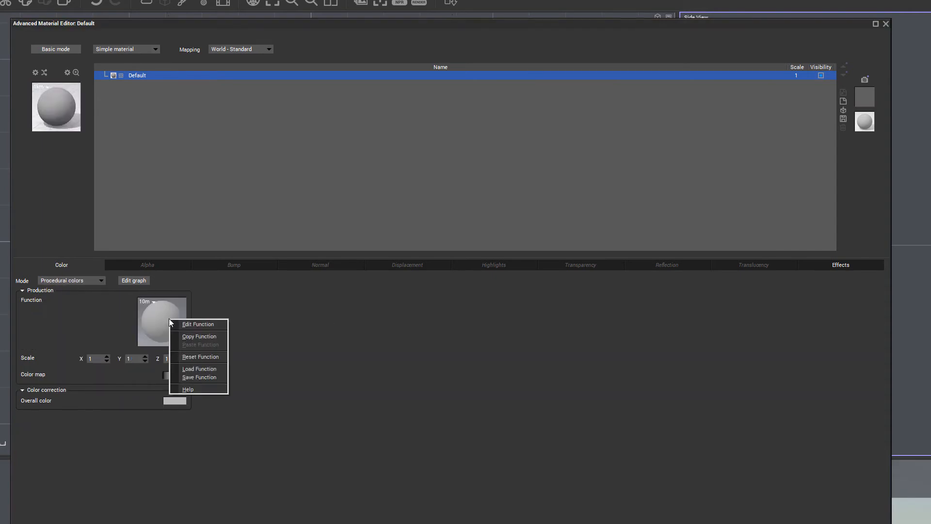
click(216, 324)
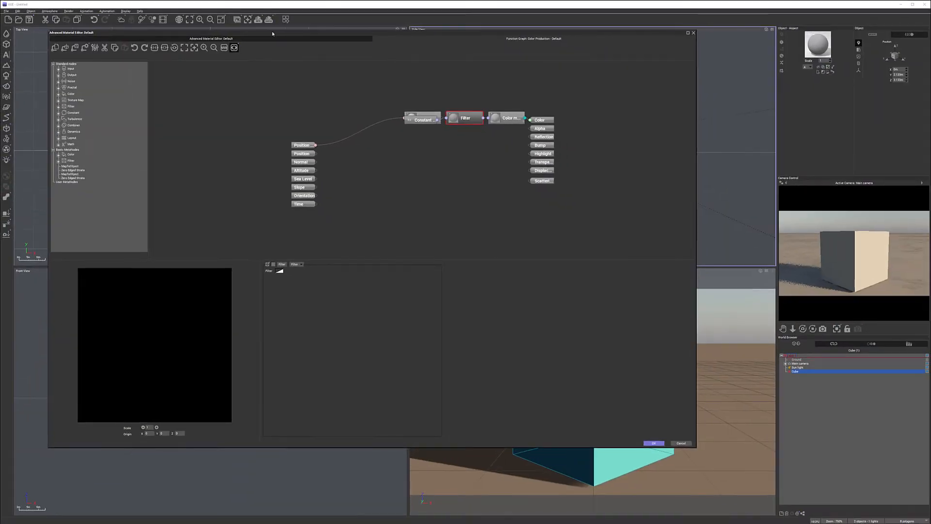
Step: Enlarge and reposition the material editor window to give the function graph more room
mouse_move(413, 32)
mouse_down()
mouse_move(430, 39)
mouse_move(405, 31)
mouse_up()
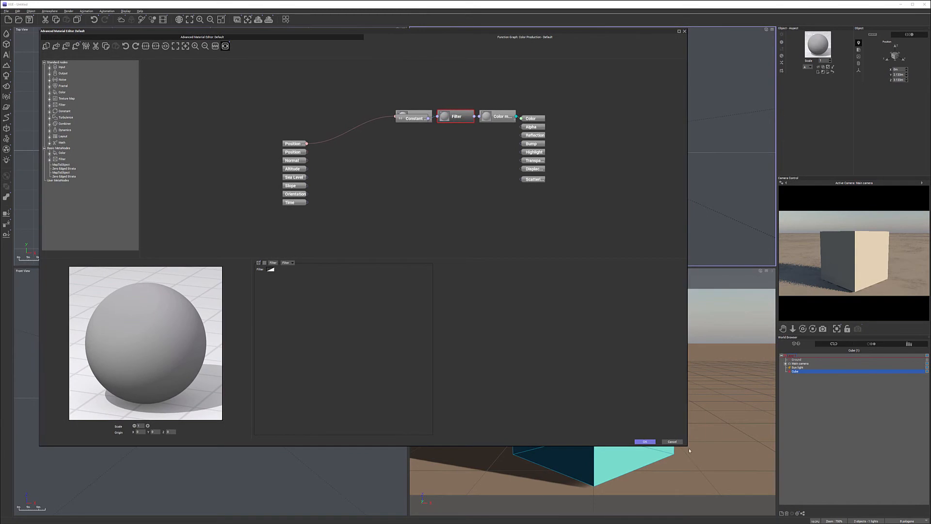
drag(686, 443, 816, 490)
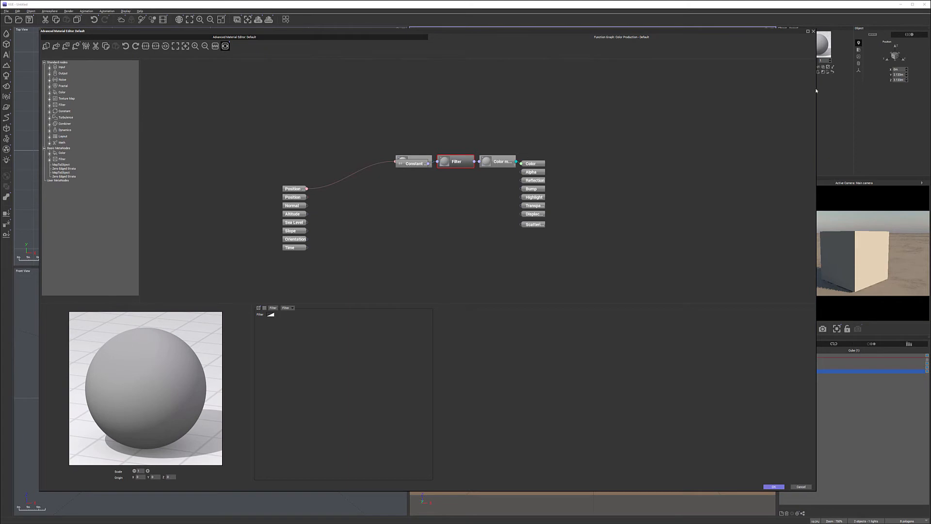
drag(816, 90, 716, 90)
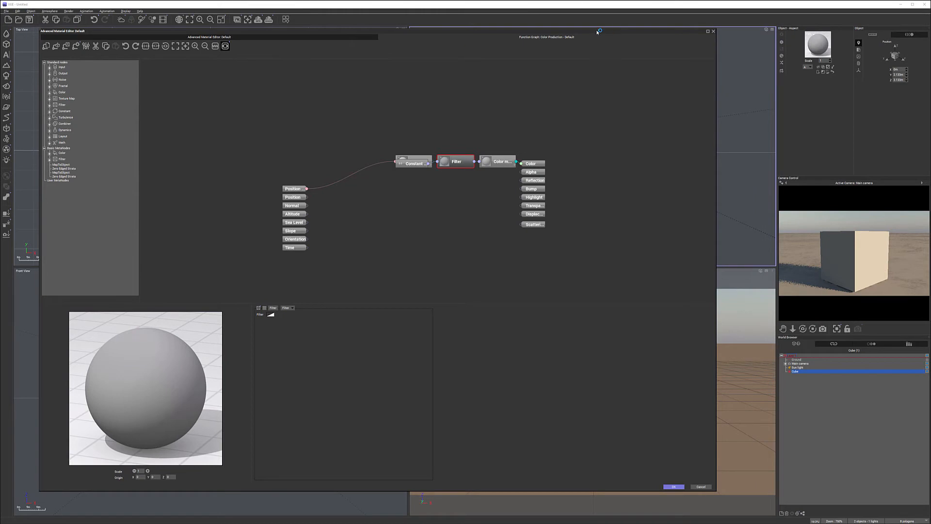
drag(599, 32, 577, 24)
Step: Spread out the overlapping natural color and Constant nodes, and move the output column away from the Color map node
drag(391, 157, 379, 204)
drag(399, 154, 369, 141)
drag(374, 207, 359, 212)
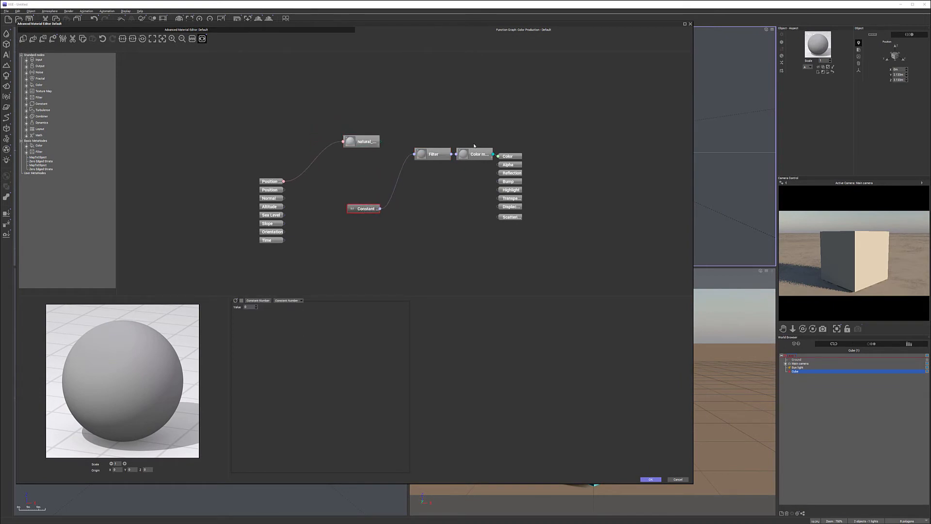
drag(548, 153, 498, 249)
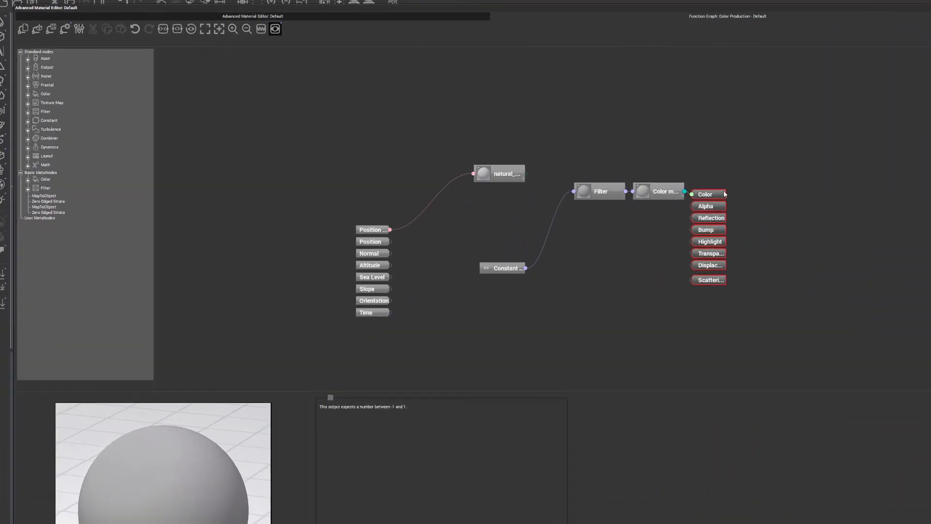
drag(658, 193, 687, 185)
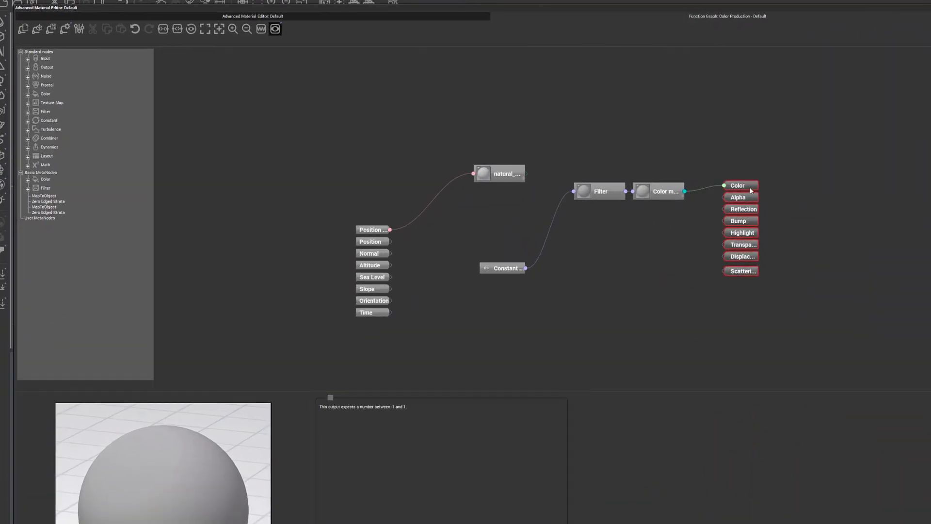
click(794, 149)
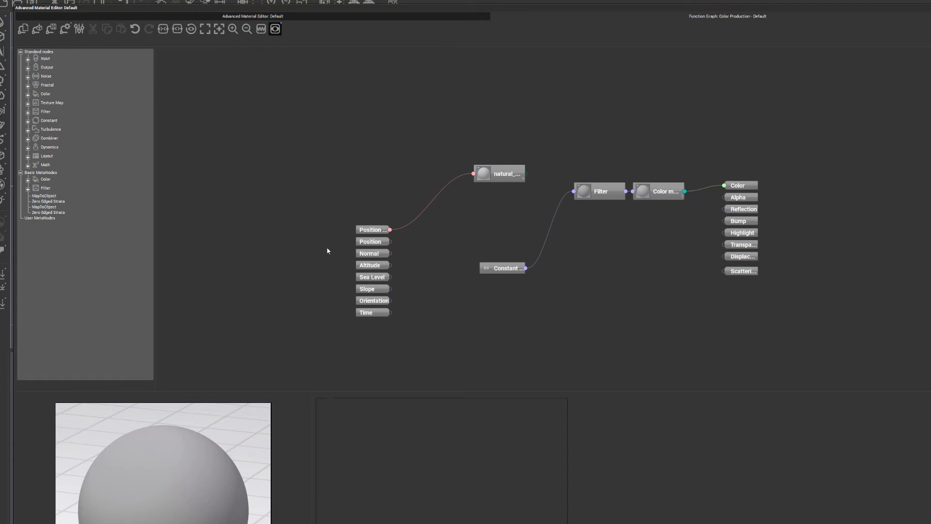
Step: Examine the graph's input nodes, intermediate nodes and material outputs by selecting each group
drag(317, 206, 442, 377)
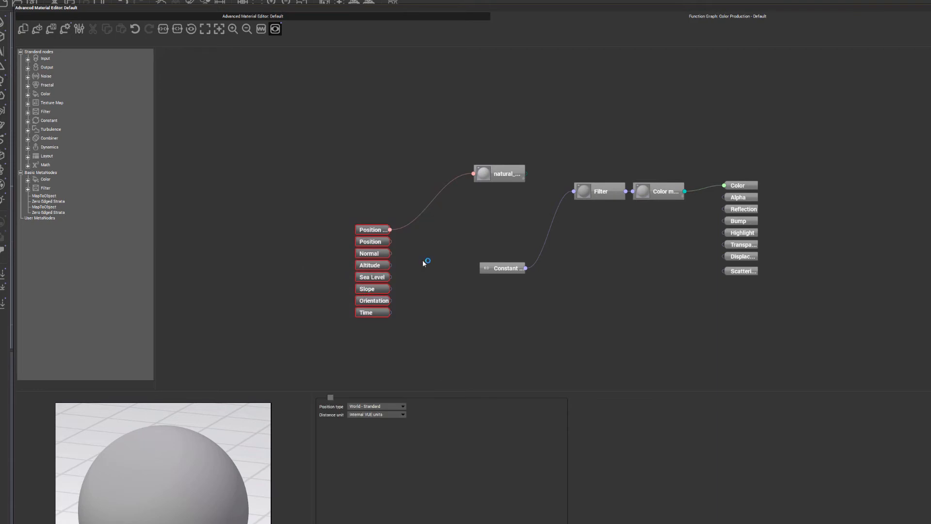
click(449, 121)
drag(434, 120, 697, 335)
click(421, 167)
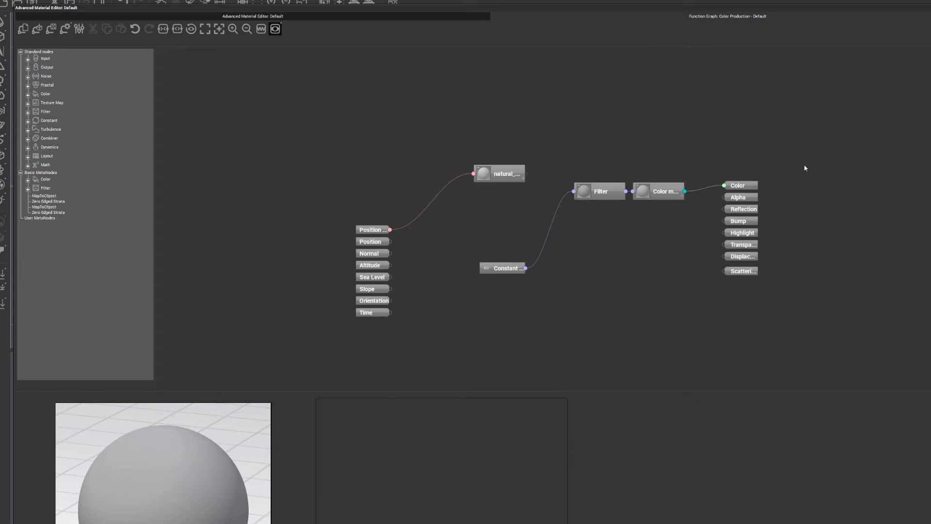
drag(801, 174, 717, 322)
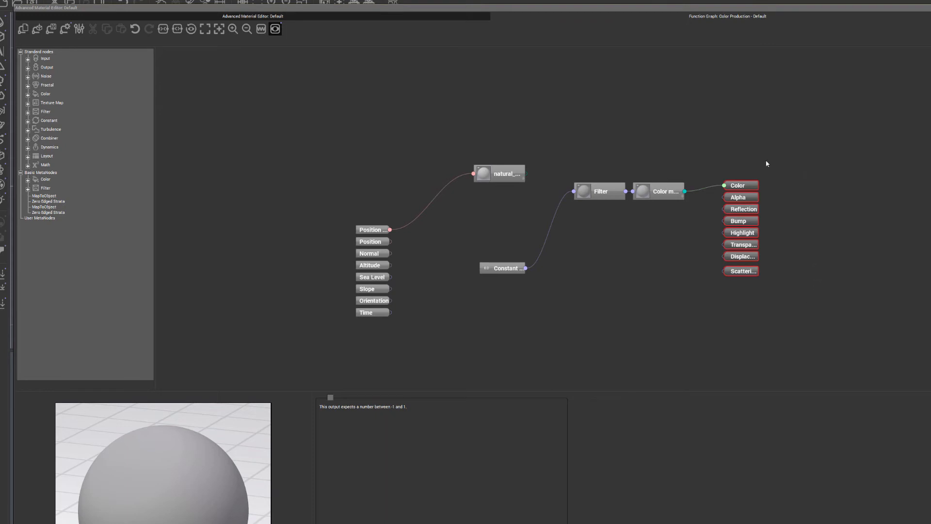
click(765, 199)
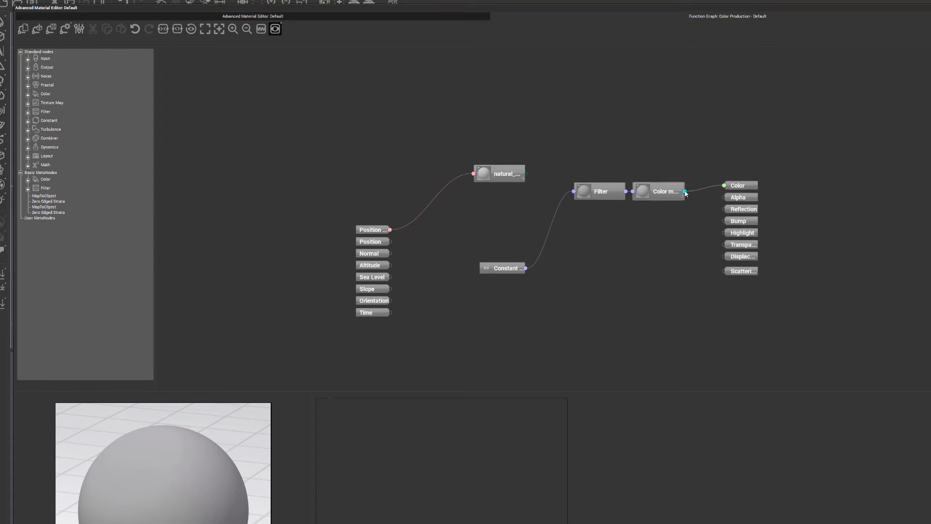
Step: Move the Filter node away from the Color map node and shift the Constant node lower in the graph
drag(604, 184, 592, 185)
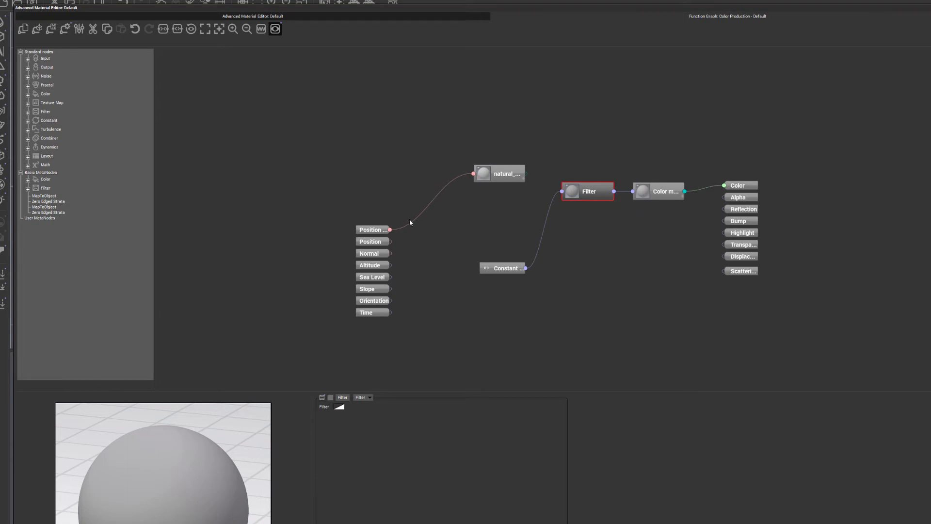
drag(494, 266, 476, 281)
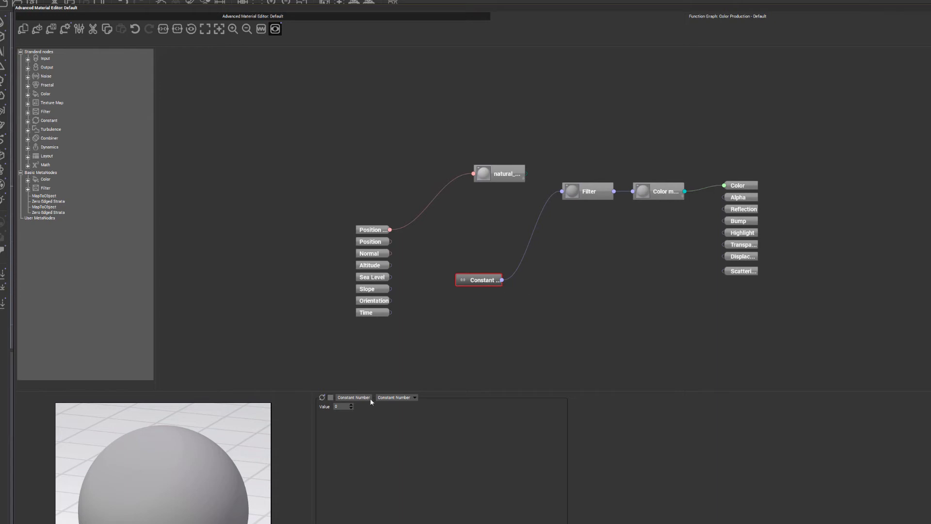
click(480, 302)
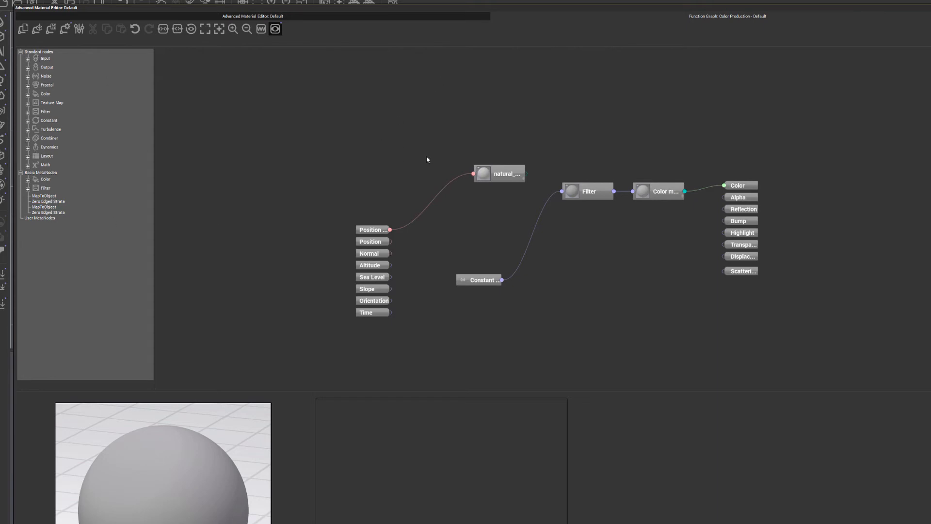
Step: Examine the available node types, looking through the Input, Noise, Fractal and Filter categories
right_click(444, 140)
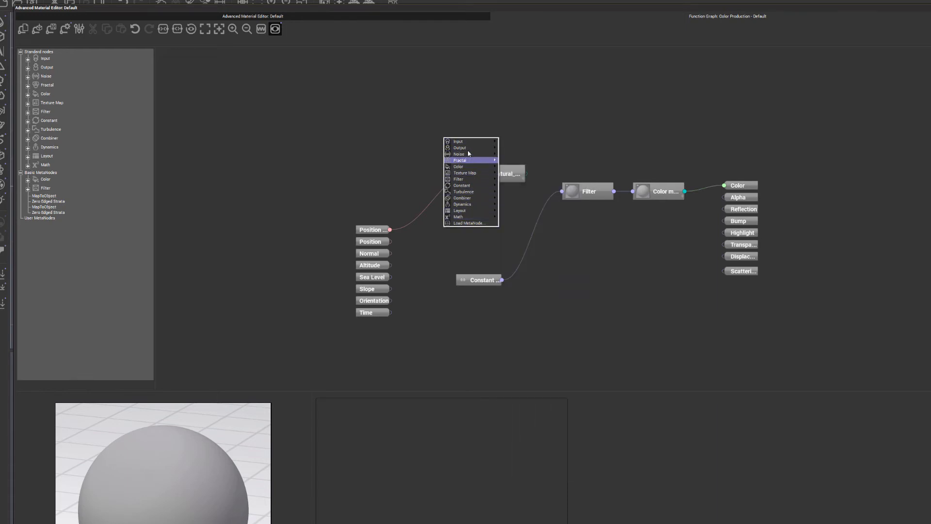
mouse_move(468, 145)
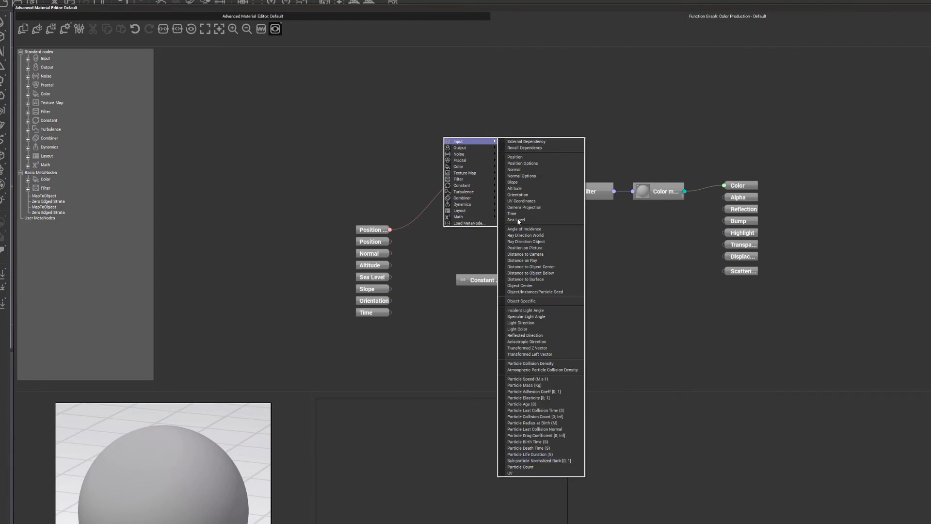
click(320, 130)
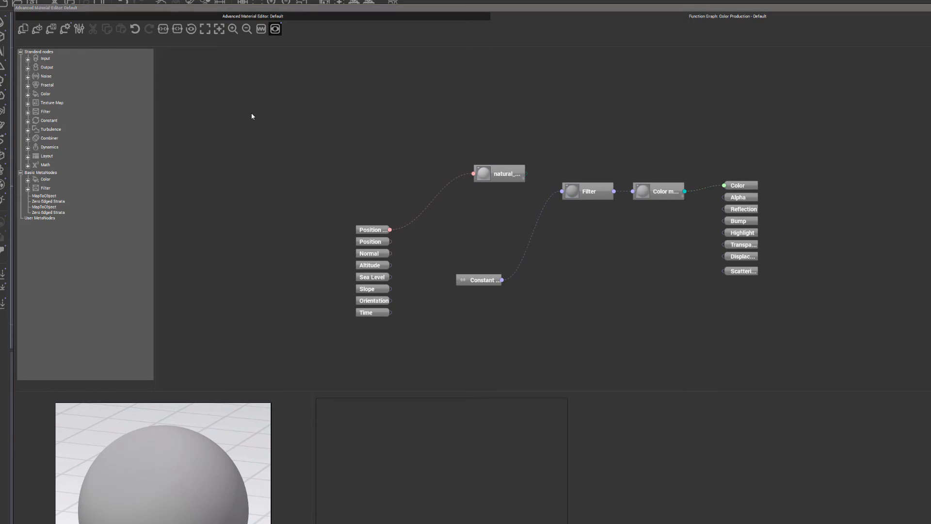
click(28, 60)
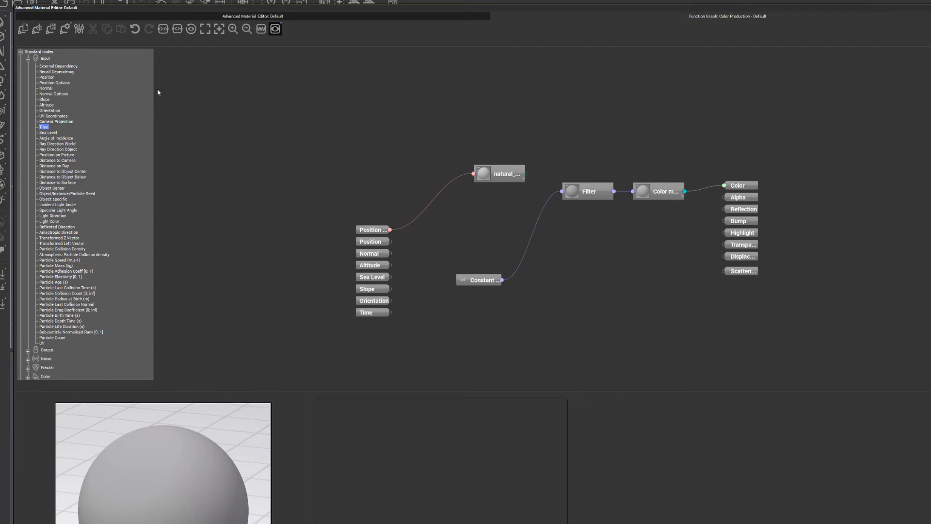
click(28, 58)
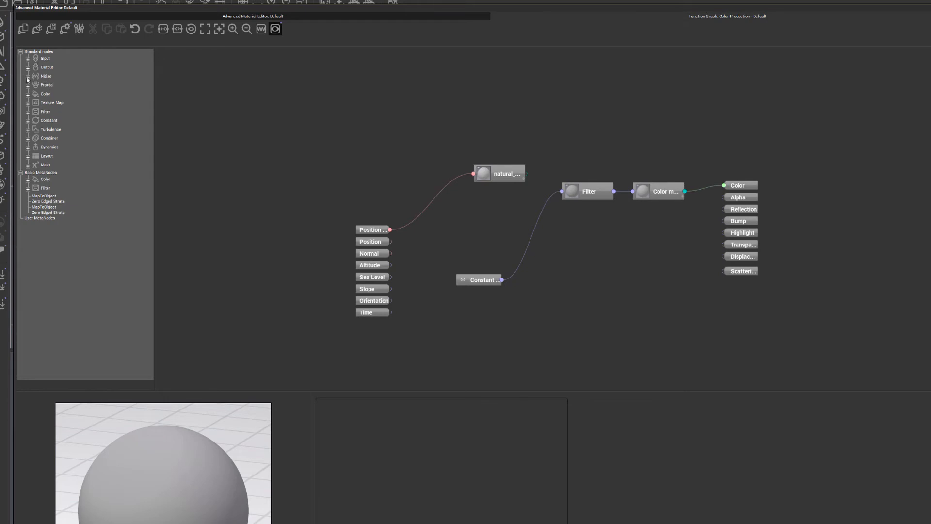
click(29, 76)
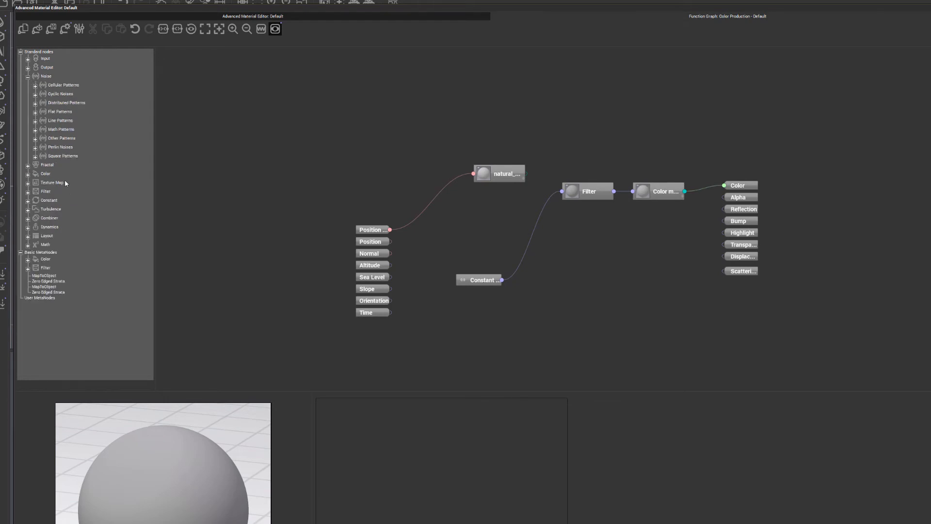
click(27, 77)
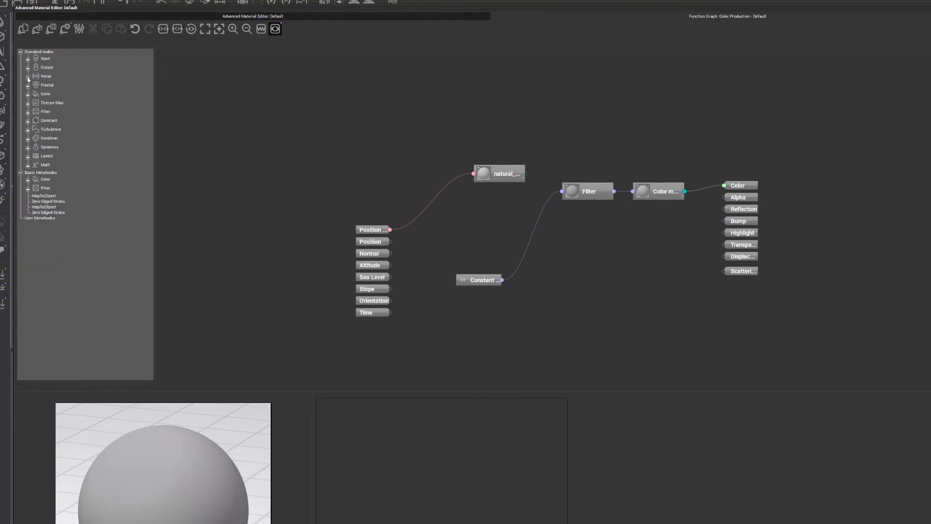
click(28, 85)
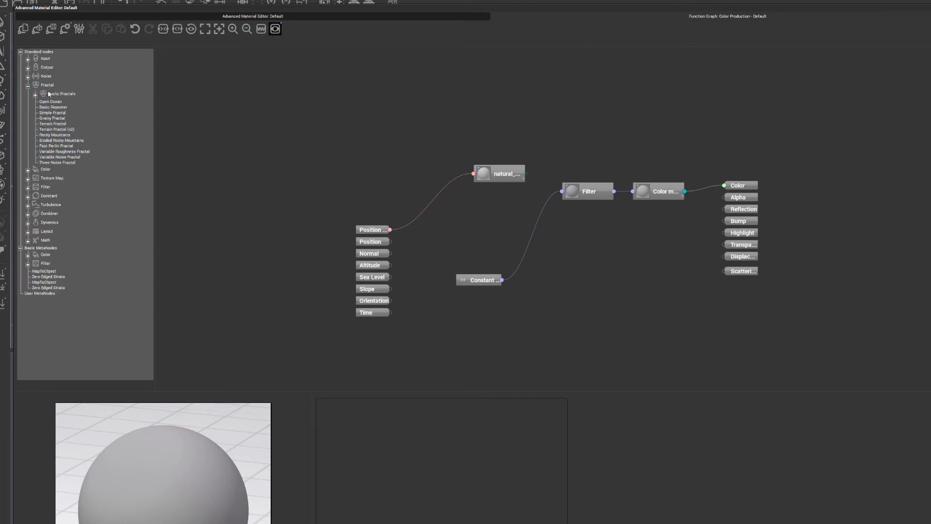
click(68, 130)
click(27, 86)
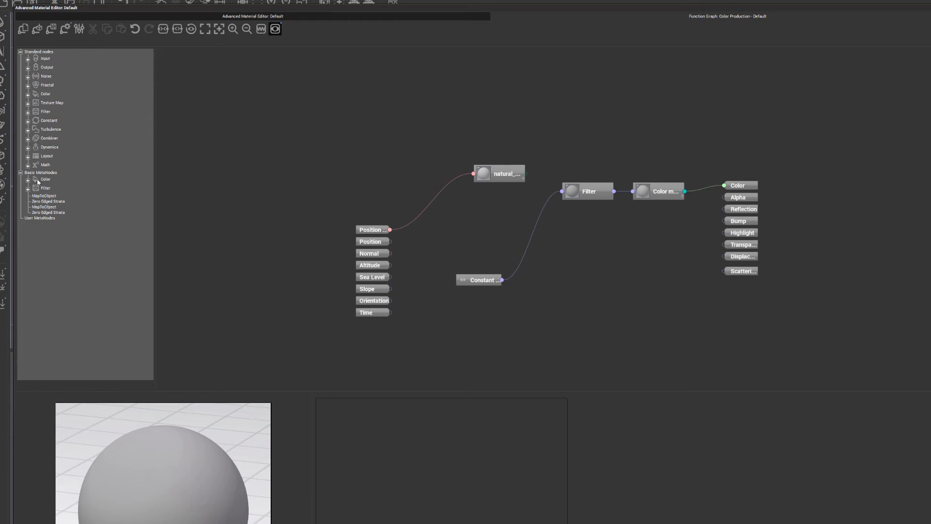
click(28, 112)
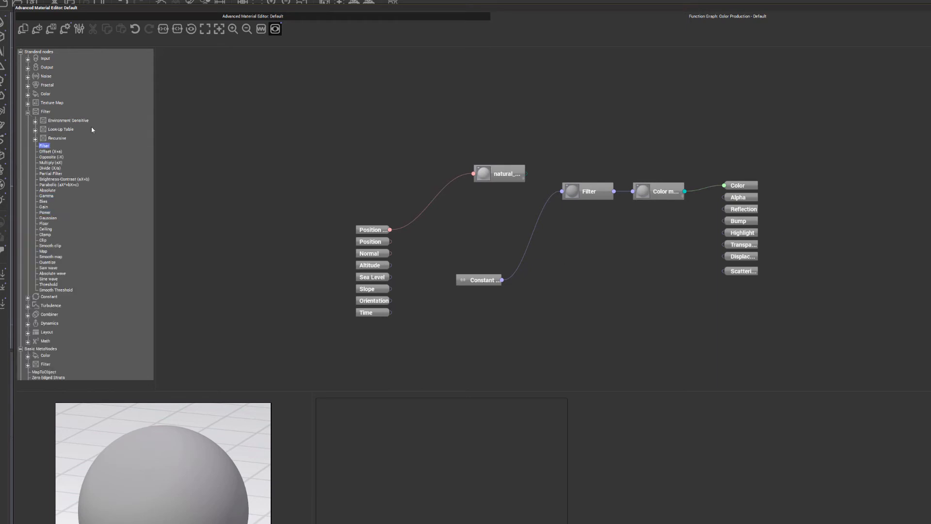
click(49, 268)
click(43, 147)
Step: Replace the natural color node with a Simple Fractal node from the Fractal category
drag(501, 174, 481, 182)
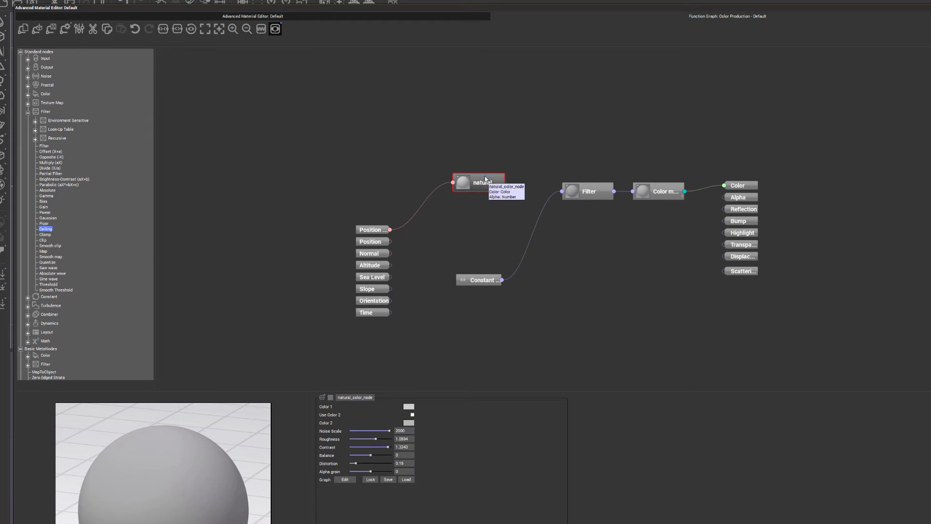
click(28, 85)
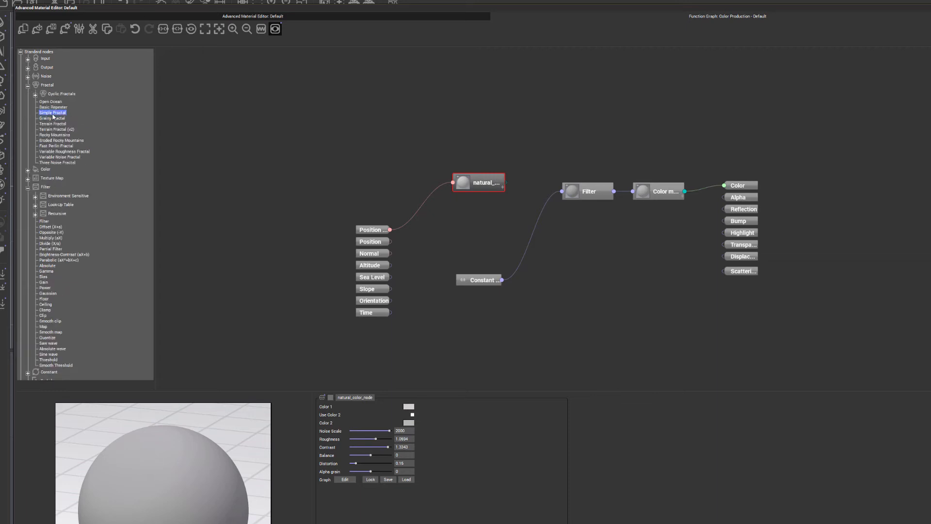
drag(69, 116, 469, 184)
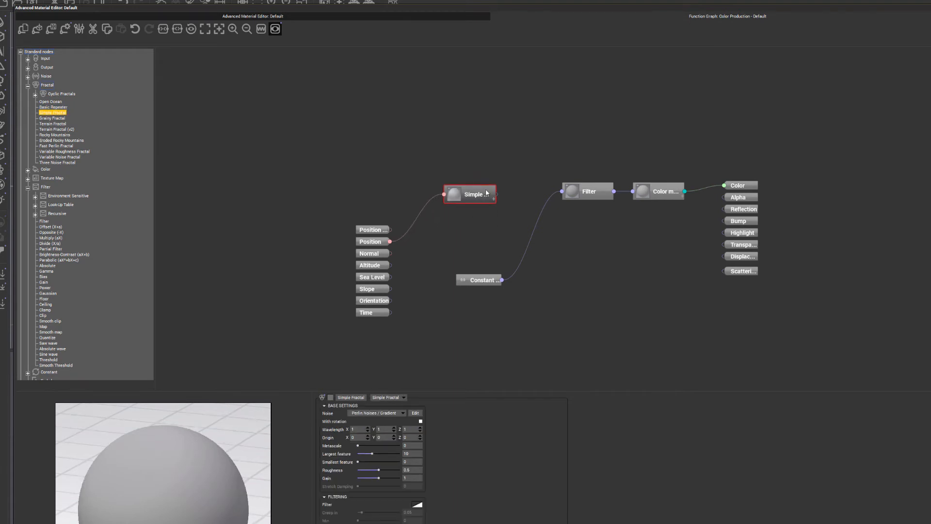
click(588, 191)
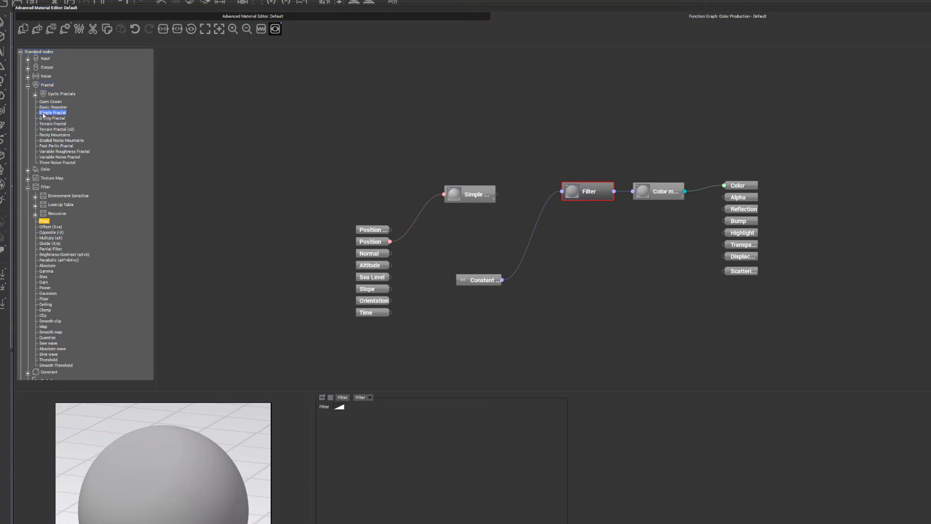
click(490, 194)
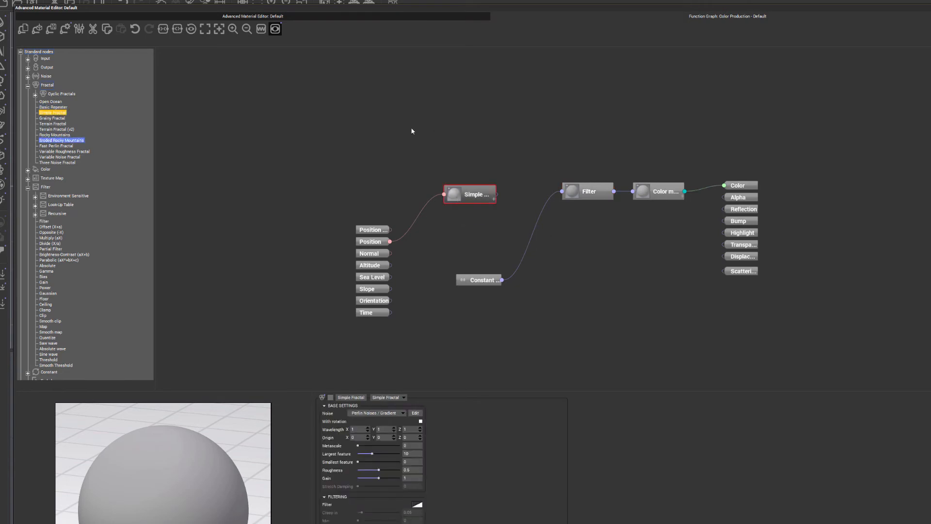
click(486, 153)
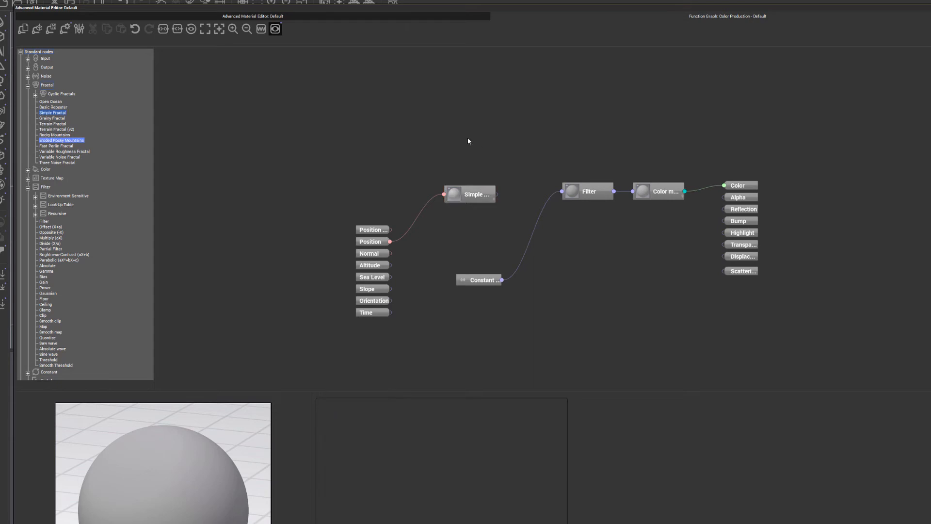
double_click(54, 119)
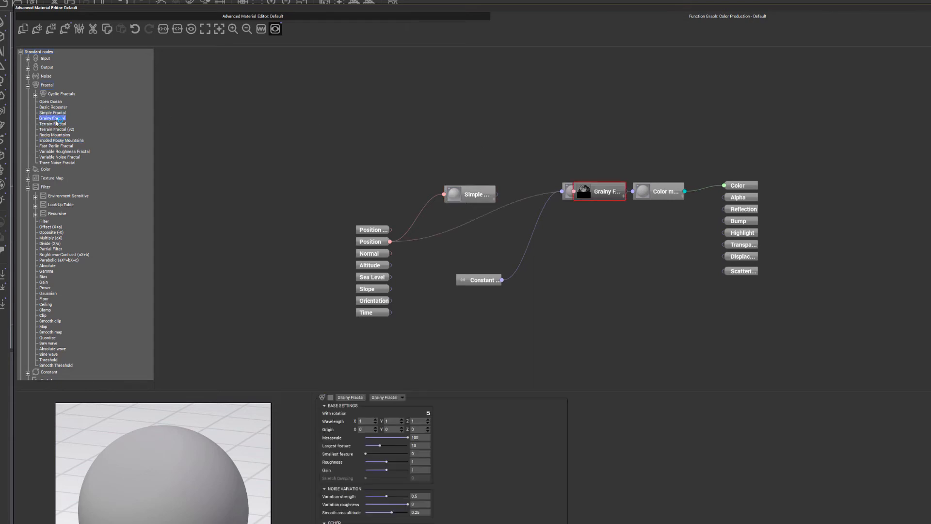
drag(599, 191, 478, 149)
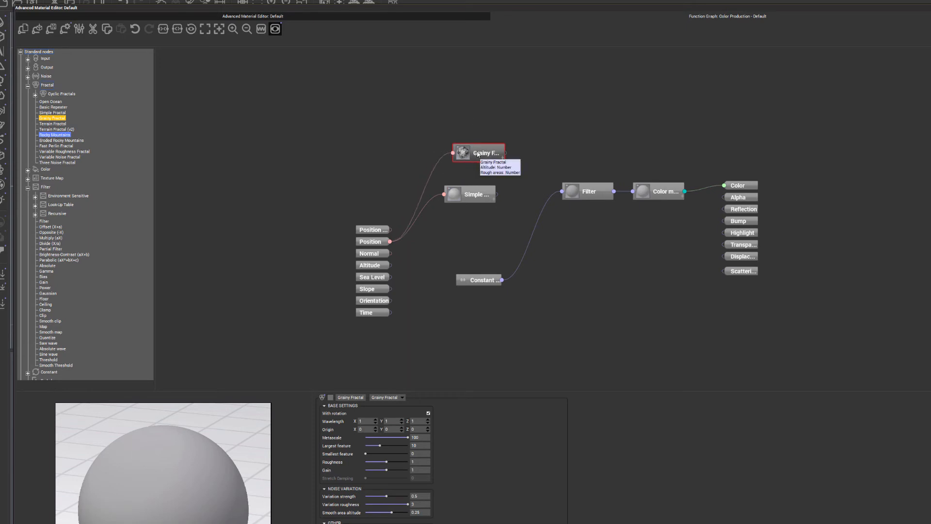
key(Delete)
Step: Raise the Simple Fractal node's roughness to about 0.68 and its gain to about 2.61
click(473, 193)
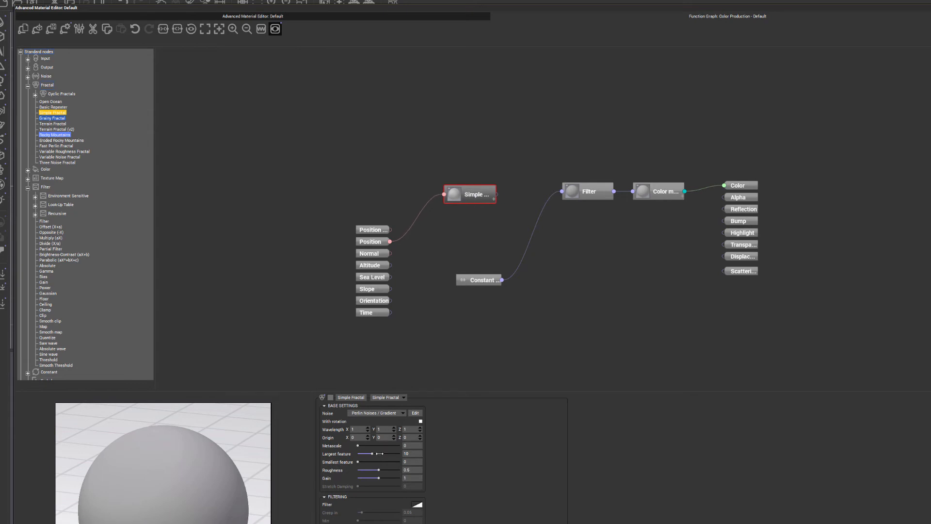
drag(382, 471, 388, 478)
mouse_move(477, 190)
mouse_down()
mouse_move(456, 191)
mouse_move(468, 190)
mouse_up()
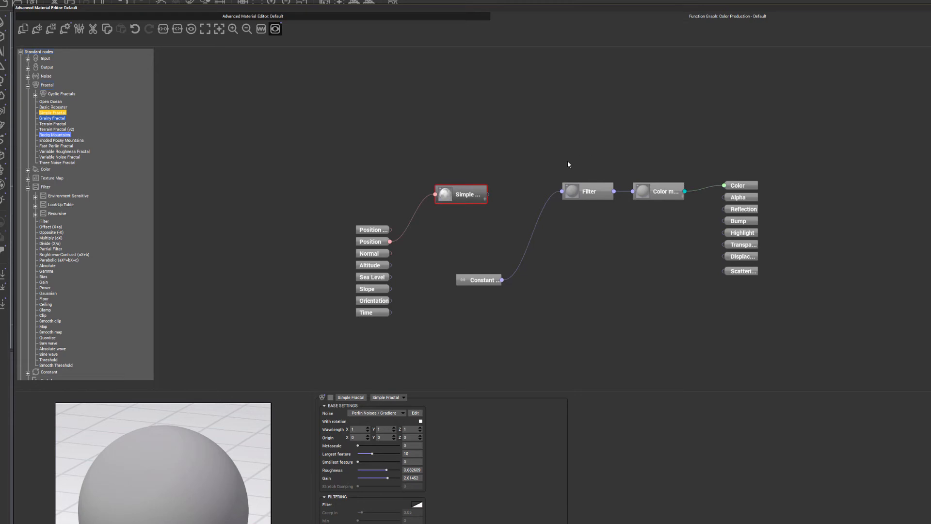
Step: Delete the Filter and Constant nodes and connect the Simple Fractal output directly to the Color map node
click(596, 192)
key(Delete)
click(480, 280)
key(Delete)
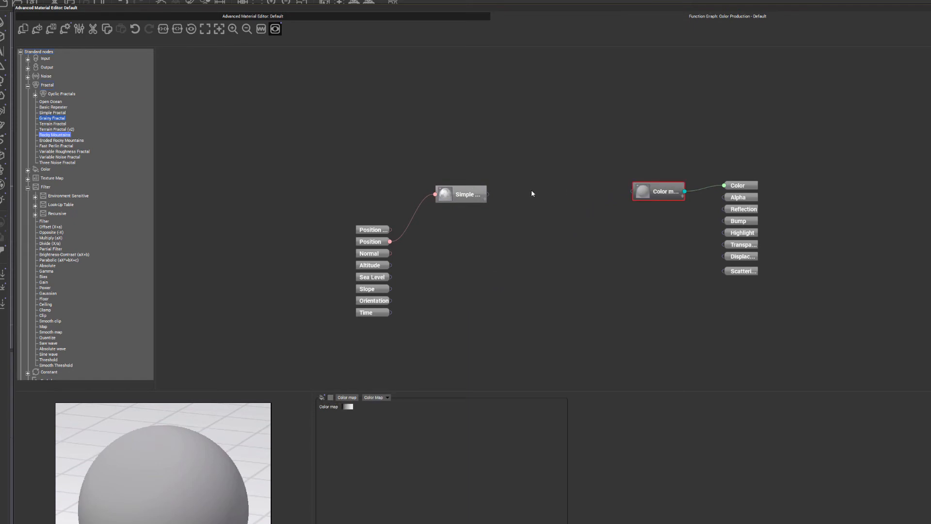
drag(485, 194, 639, 202)
drag(501, 198, 495, 189)
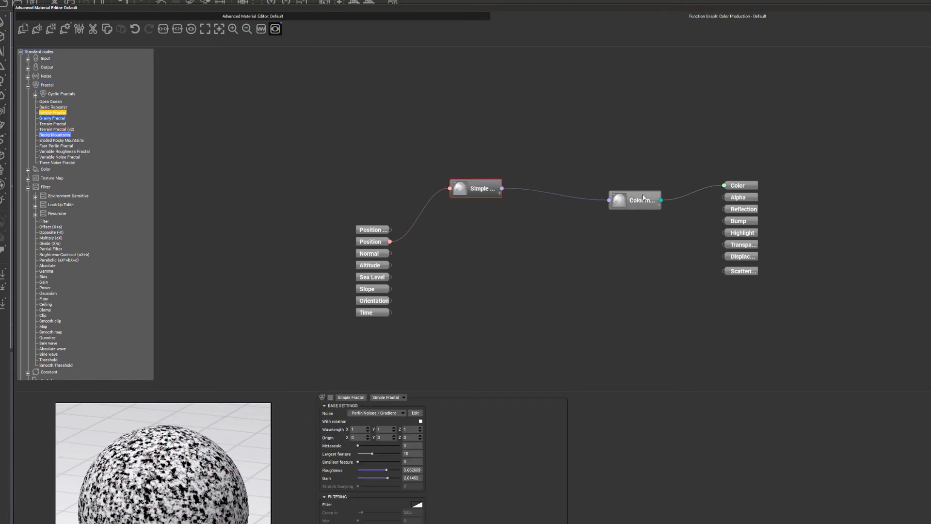
Step: Move the Color map node closer to the fractal and assign it the rainbow gradient from the Colorful collection
drag(652, 197, 617, 191)
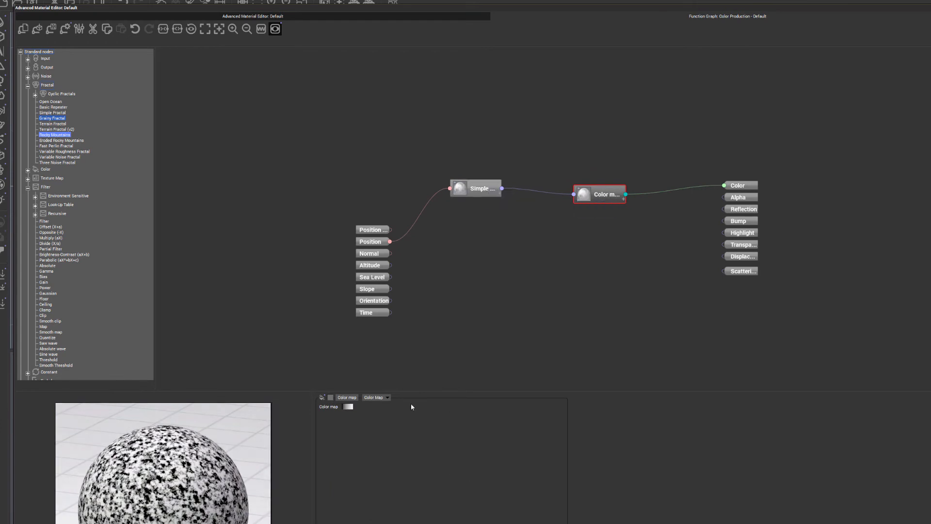
click(348, 406)
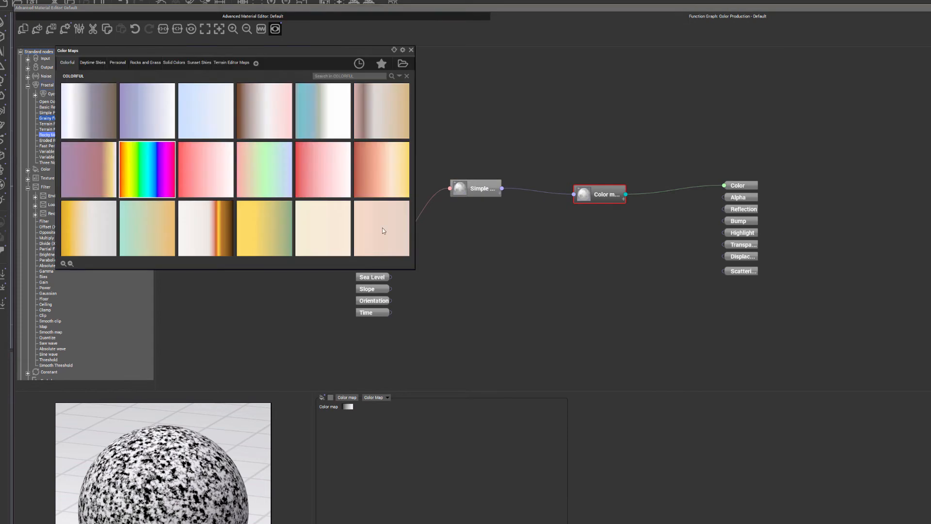
click(149, 158)
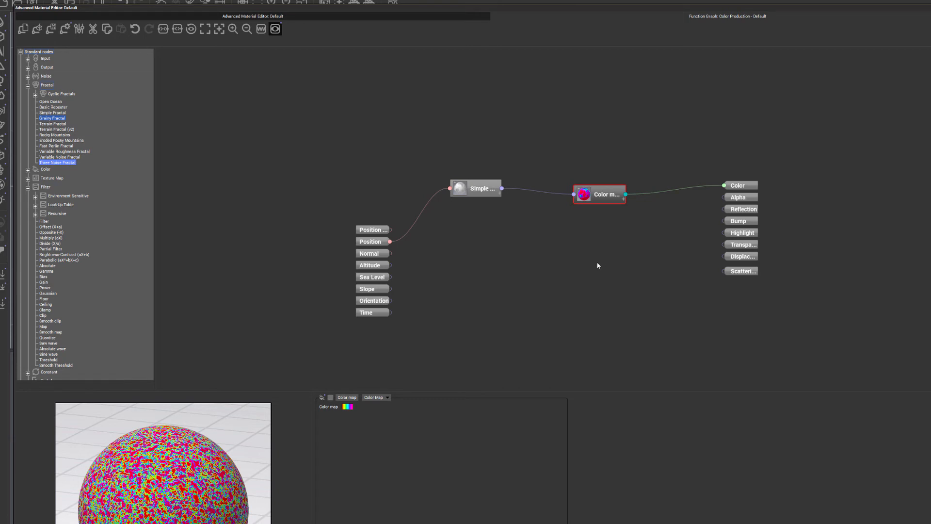
Step: Add an Altitude node from the Environment Sensitive filters and place it below the Simple Fractal and Color map nodes
click(62, 118)
scroll(94, 200, down, 2)
scroll(135, 209, down, 1)
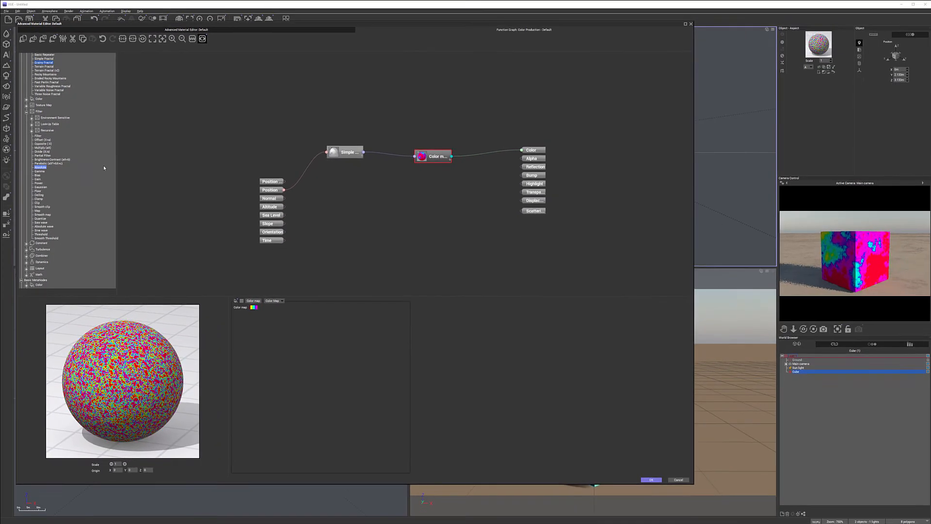
scroll(104, 167, down, 1)
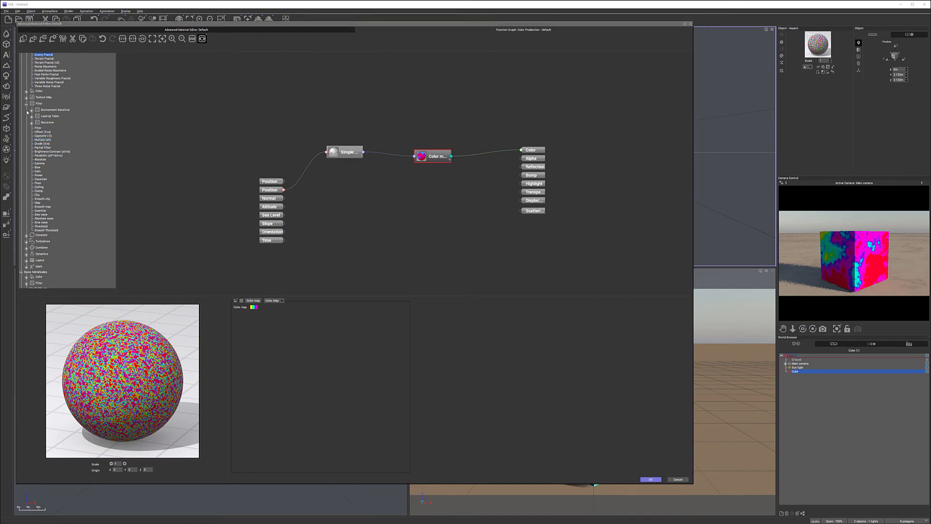
click(32, 110)
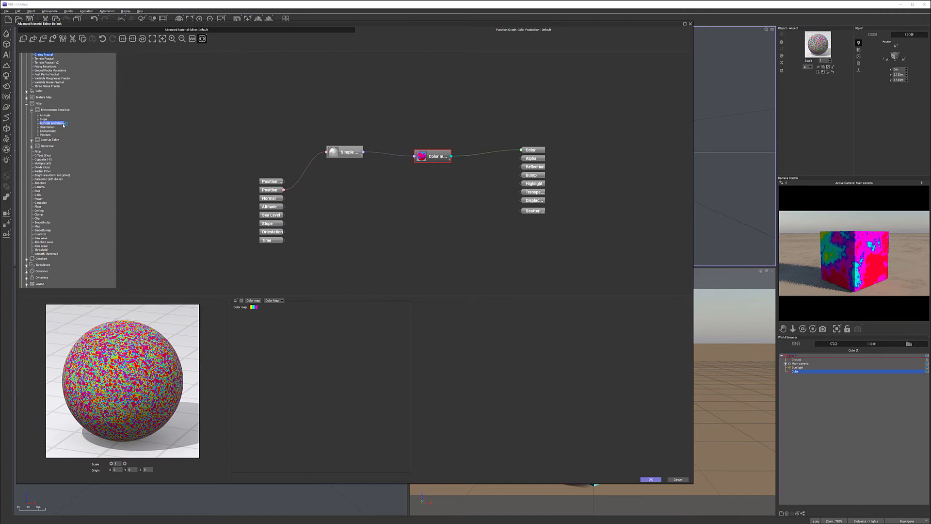
click(44, 116)
click(341, 110)
double_click(44, 117)
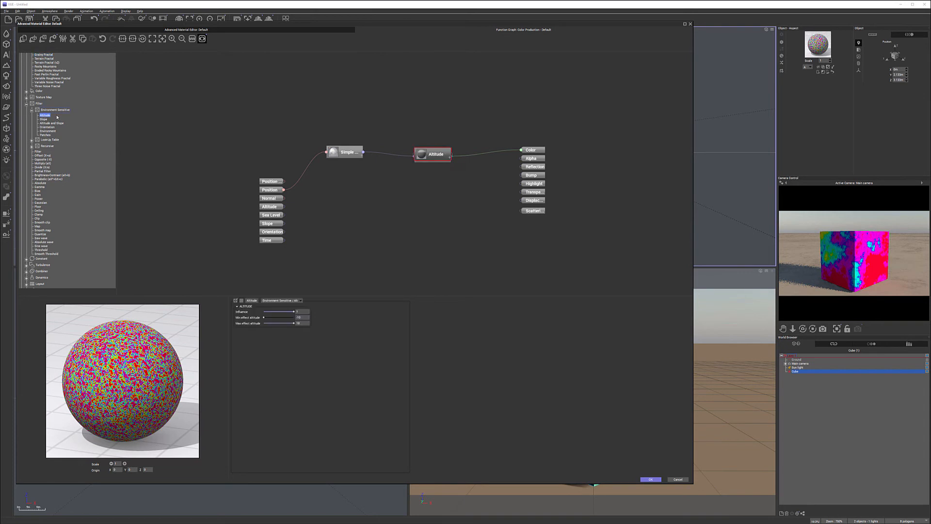
drag(430, 156, 405, 214)
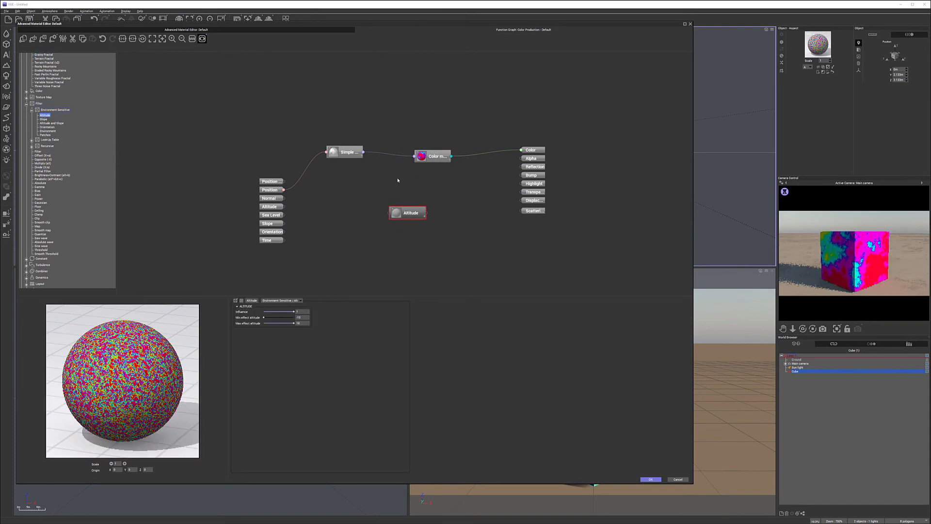
Step: Insert the Altitude node between Simple Fractal and Color map by linking its input and output
click(345, 152)
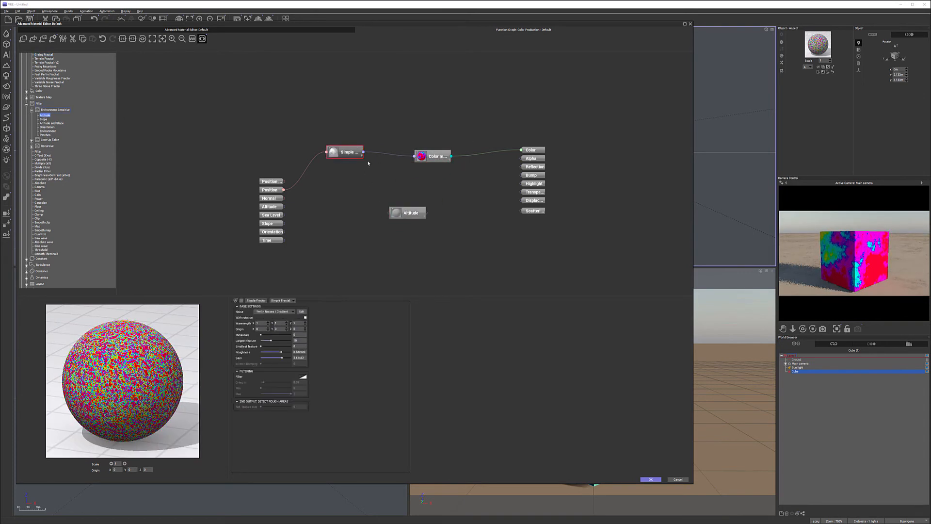
drag(375, 211, 373, 187)
drag(414, 156, 401, 196)
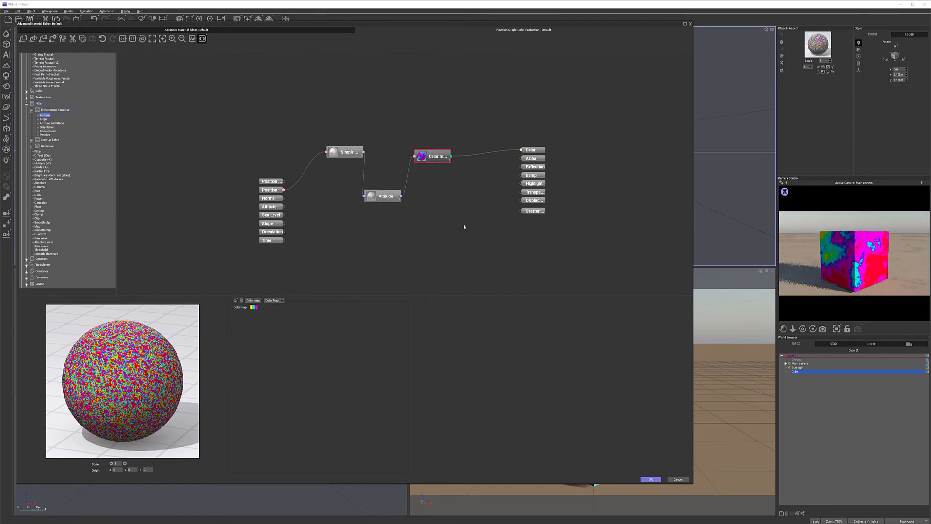
Step: Set the Altitude node's minimum effect altitude to 0 and its maximum effect altitude to 1
click(383, 196)
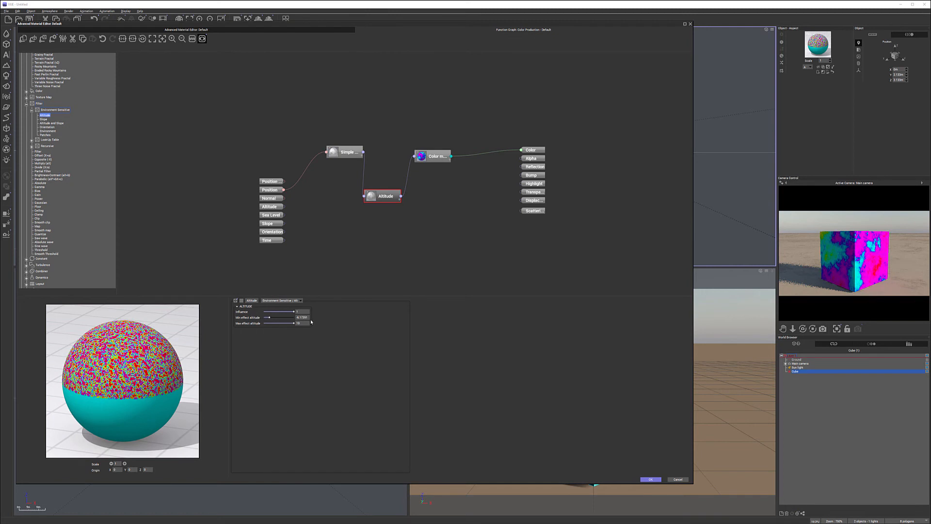
double_click(302, 318)
text(0)
double_click(301, 323)
text(1)
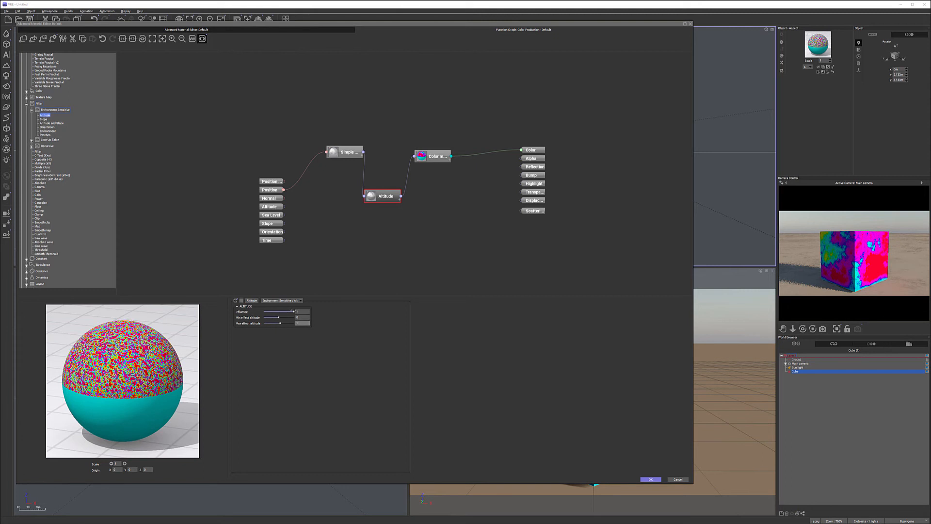
Step: Test the Altitude node with a reduced influence, restore the influence to 1, and try a higher minimum effect altitude
drag(292, 311, 268, 317)
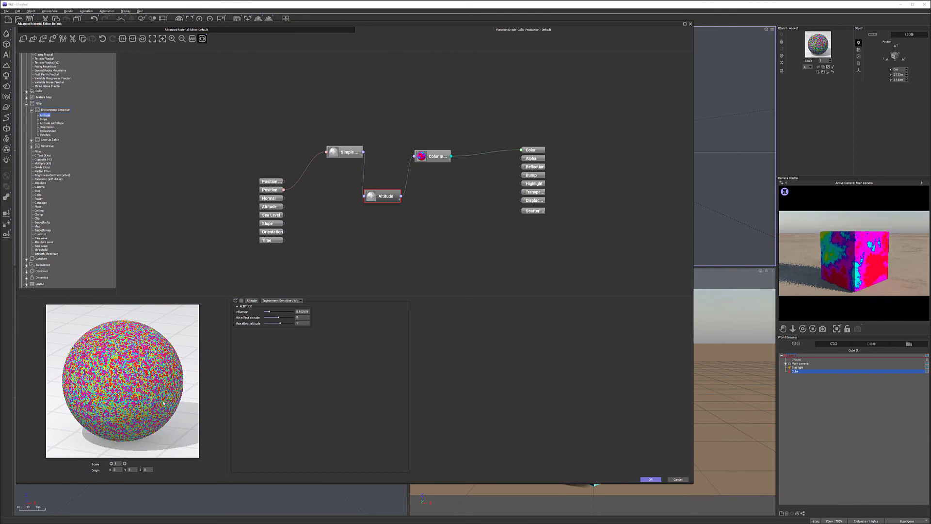
drag(270, 312, 318, 310)
drag(385, 197, 386, 191)
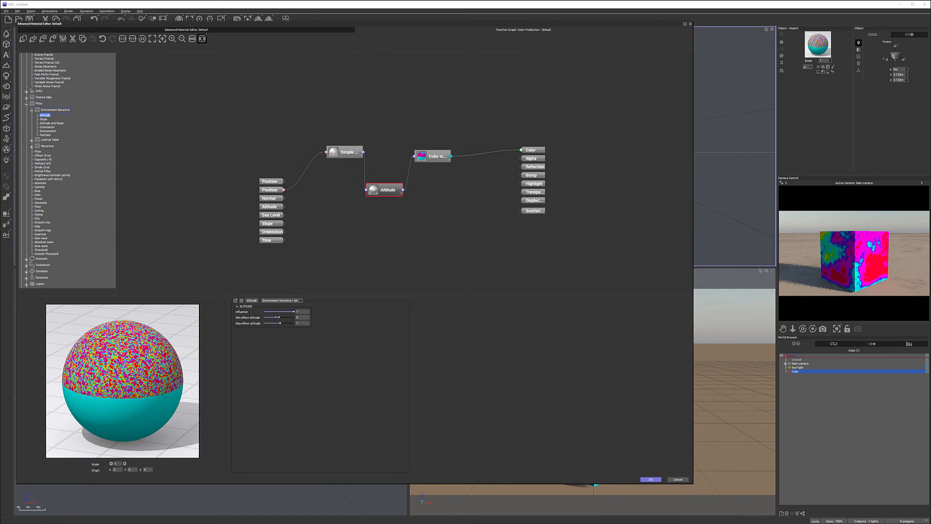
mouse_move(281, 317)
mouse_down()
mouse_move(297, 324)
mouse_move(286, 317)
mouse_up()
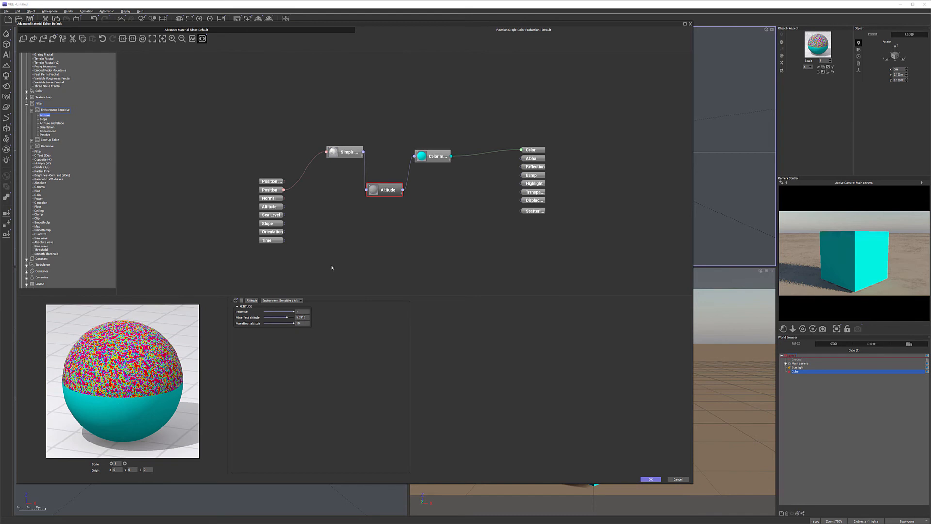
Step: Examine the color keys of the Color map node's rainbow gradient in the Color Map Editor
click(438, 156)
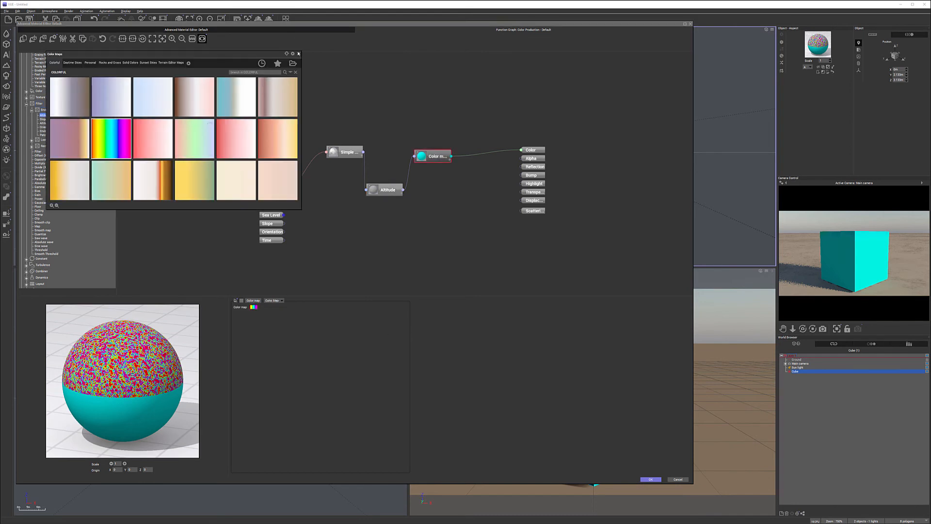
click(300, 52)
click(251, 308)
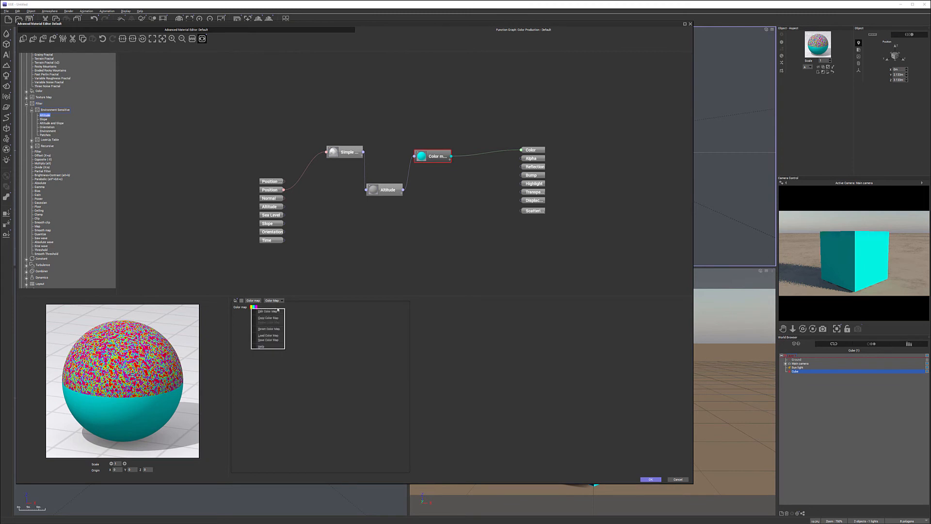
click(265, 312)
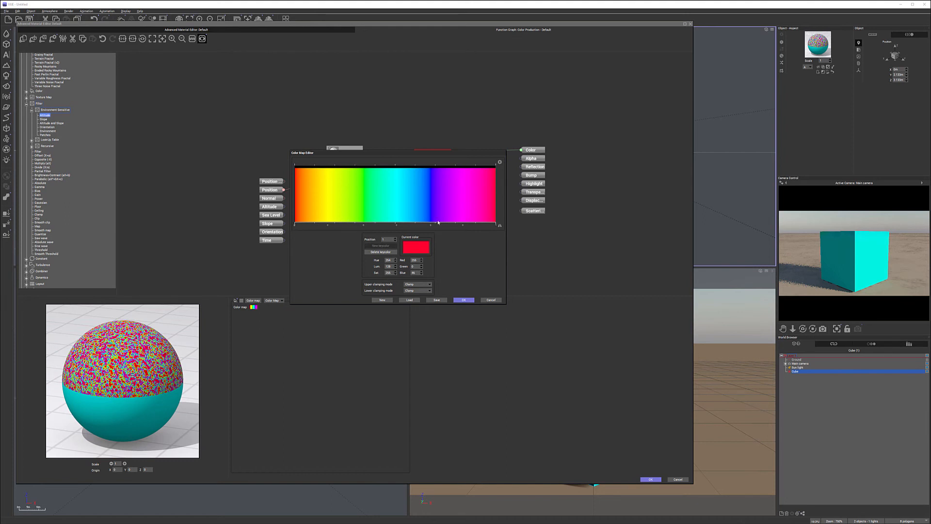
click(466, 299)
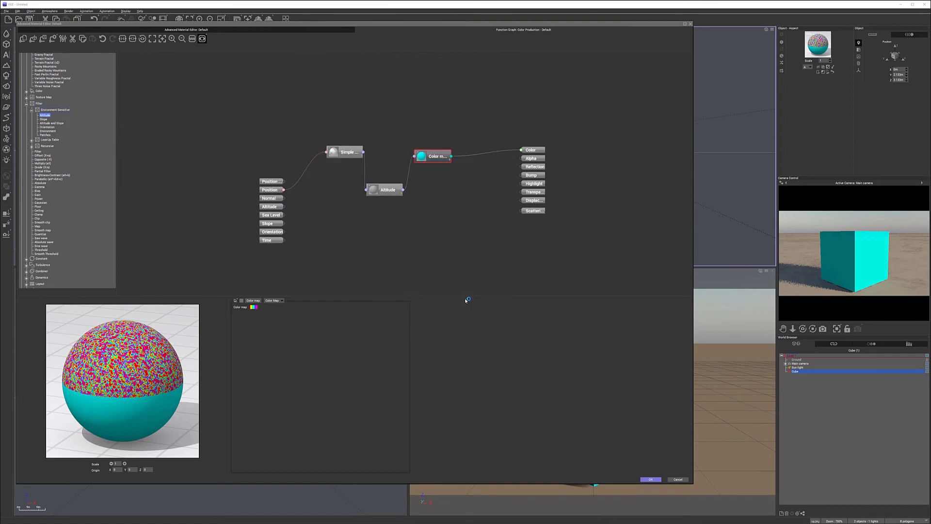
Step: Lower the Altitude node's minimum effect altitude to about 2 and move the Simple Fractal node away from it
click(387, 194)
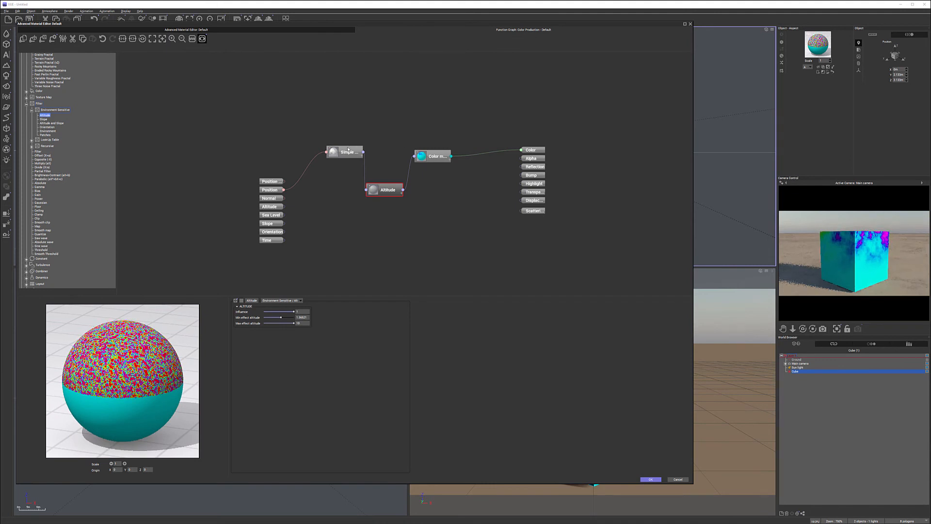
drag(352, 146, 337, 153)
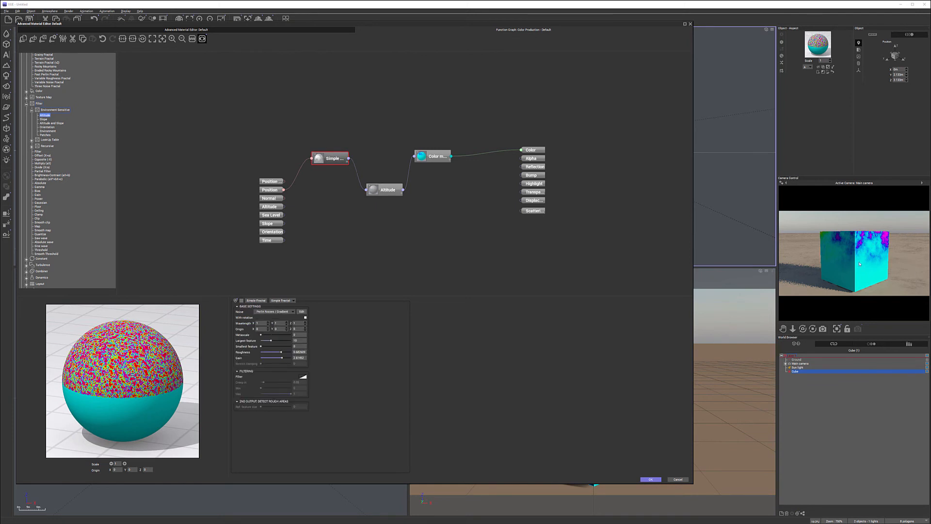
right_click(876, 261)
Step: Replace the Color map node's gradient with the yellow-to-teal one from the Colorful collection
click(436, 155)
click(418, 154)
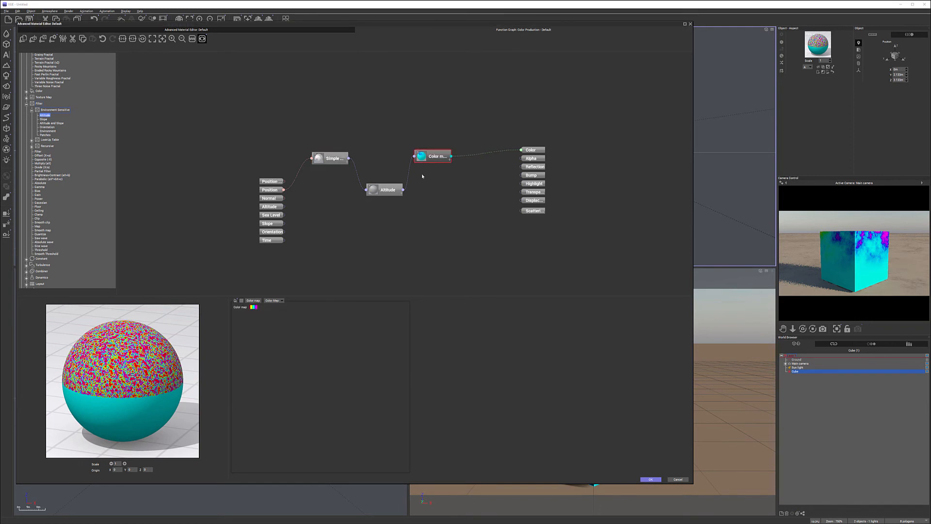
click(253, 307)
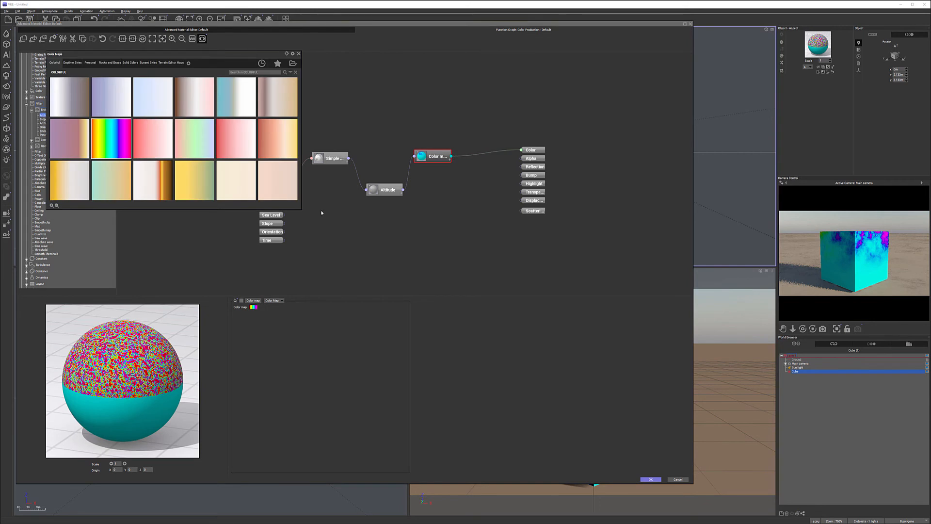
double_click(194, 180)
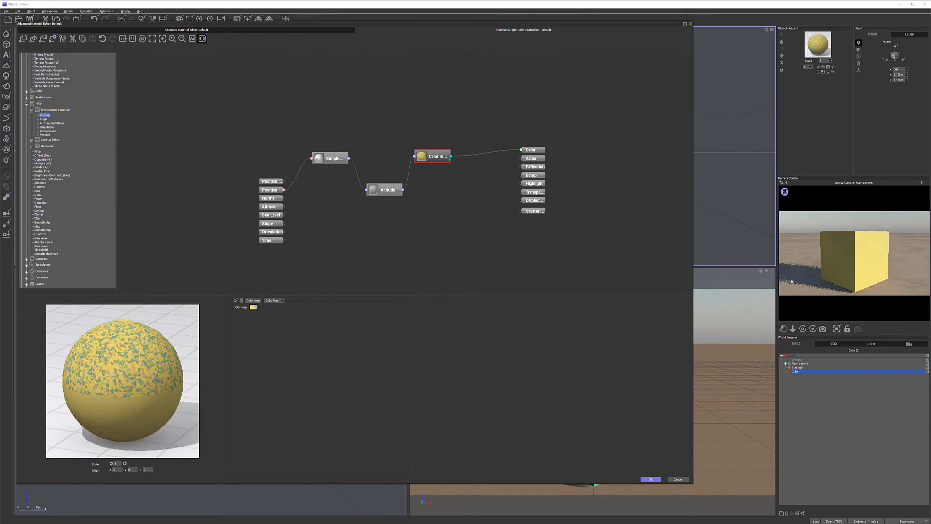
Step: Adjust the Altitude node's minimum effect altitude to about -2.28 and its maximum effect altitude to about 0.78
click(385, 189)
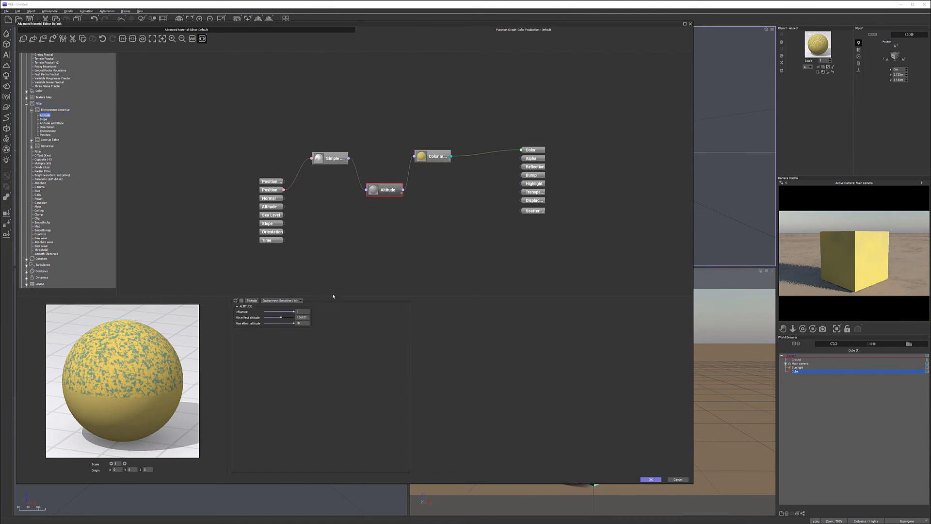
drag(281, 315, 275, 317)
drag(293, 322, 285, 323)
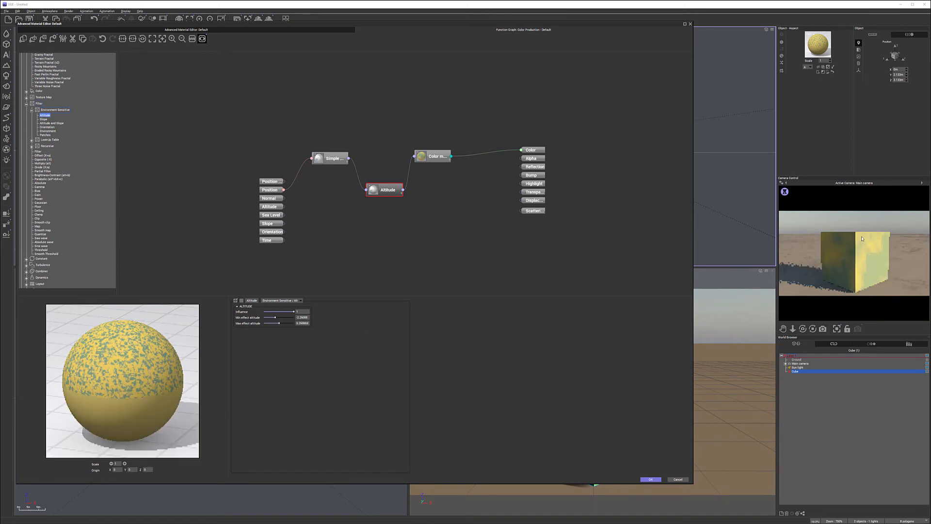
drag(279, 323, 267, 323)
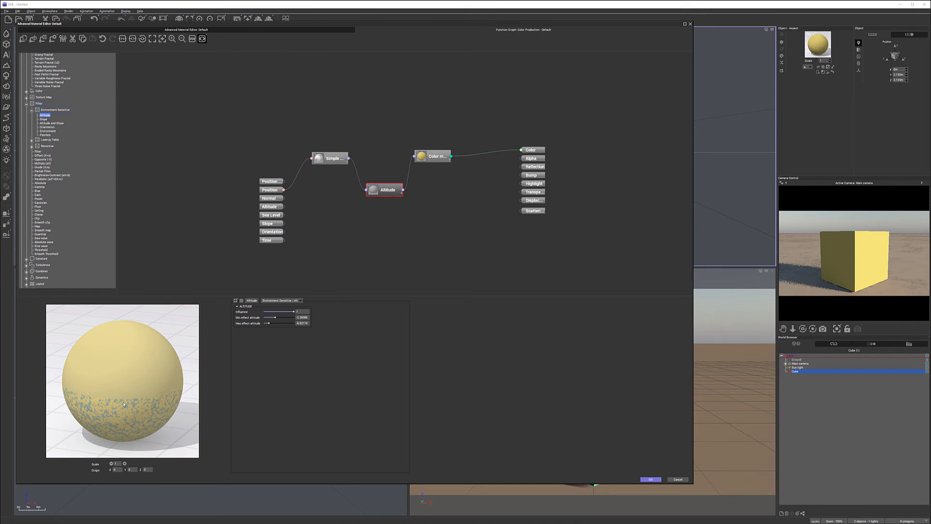
drag(278, 323, 280, 323)
double_click(387, 189)
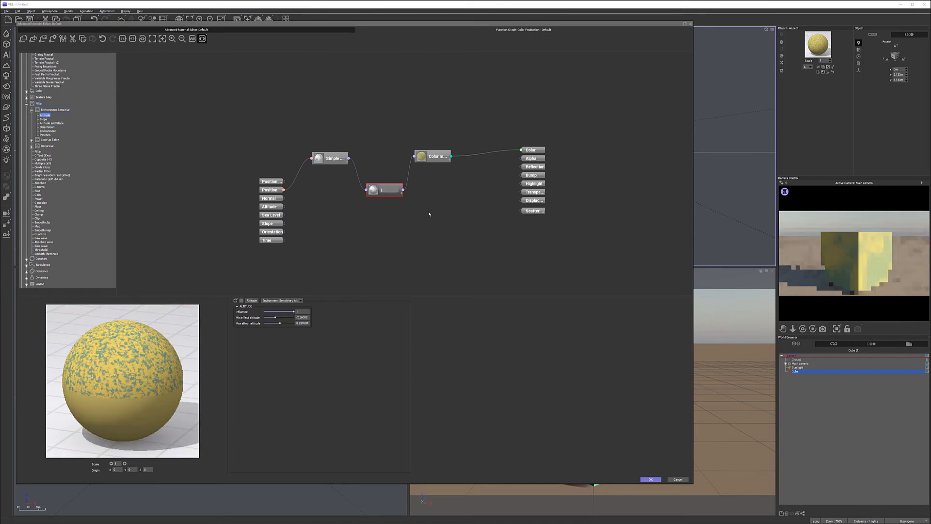
click(433, 246)
click(387, 190)
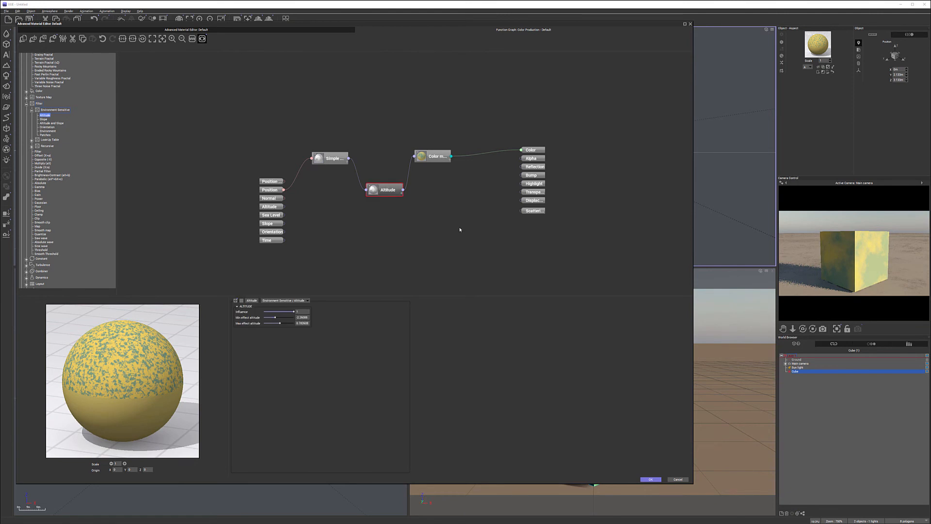
Step: Delete the Altitude node from between the Simple Fractal and Color map nodes
key(Delete)
click(416, 211)
click(39, 123)
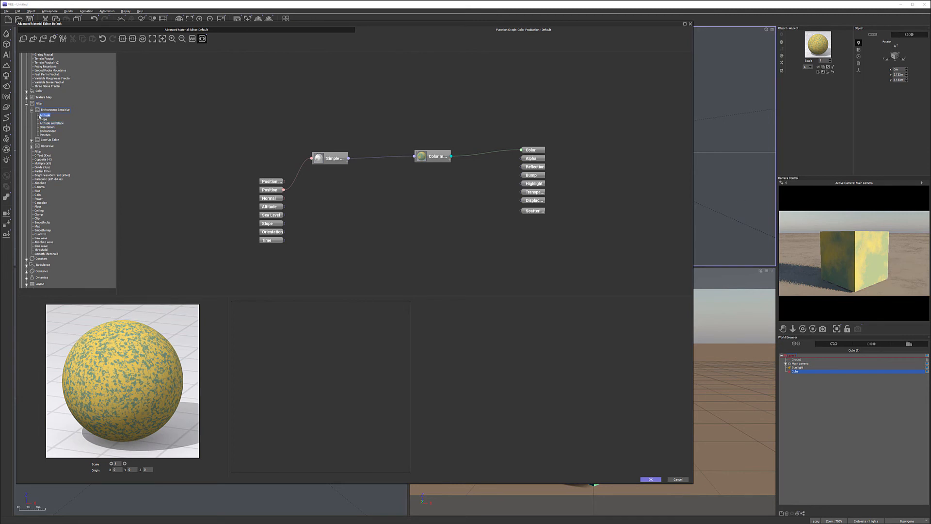
Step: Examine the nodes offered in the LookUp Table and Recursive groups of the filter list
click(32, 111)
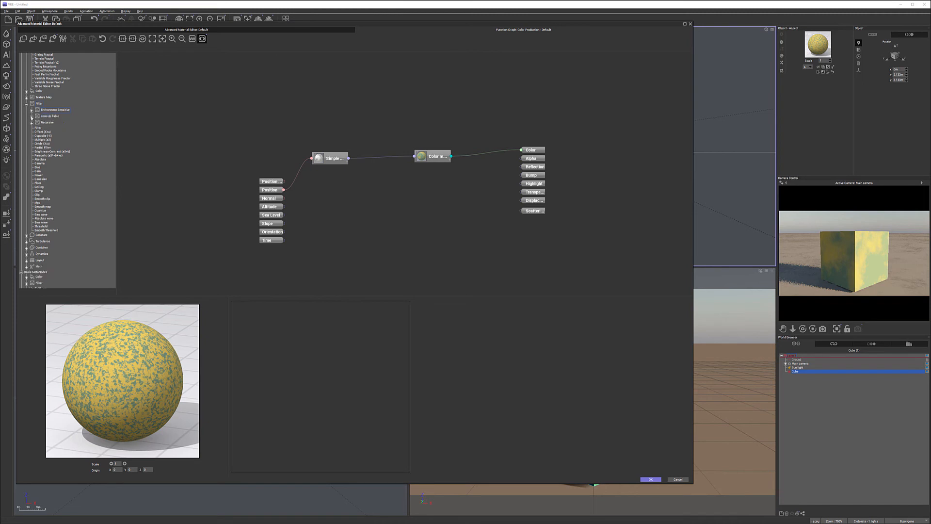
click(32, 117)
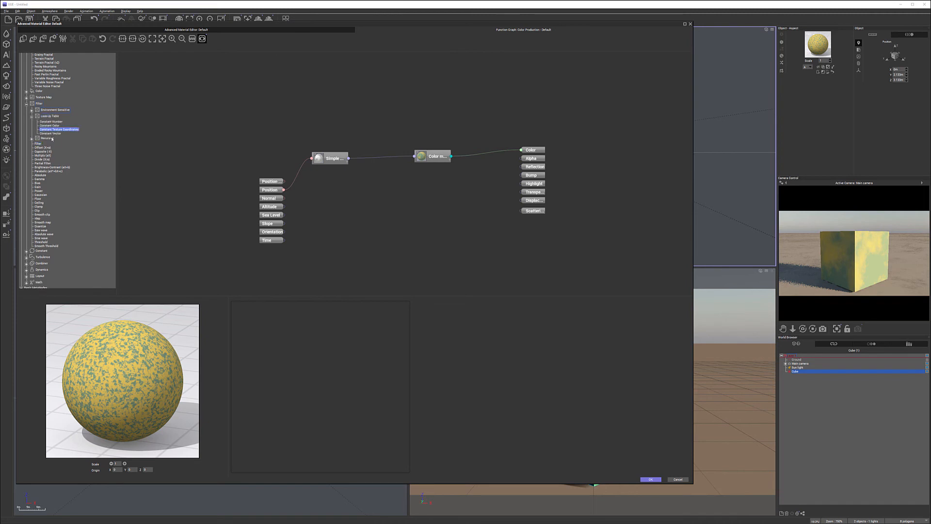
click(32, 117)
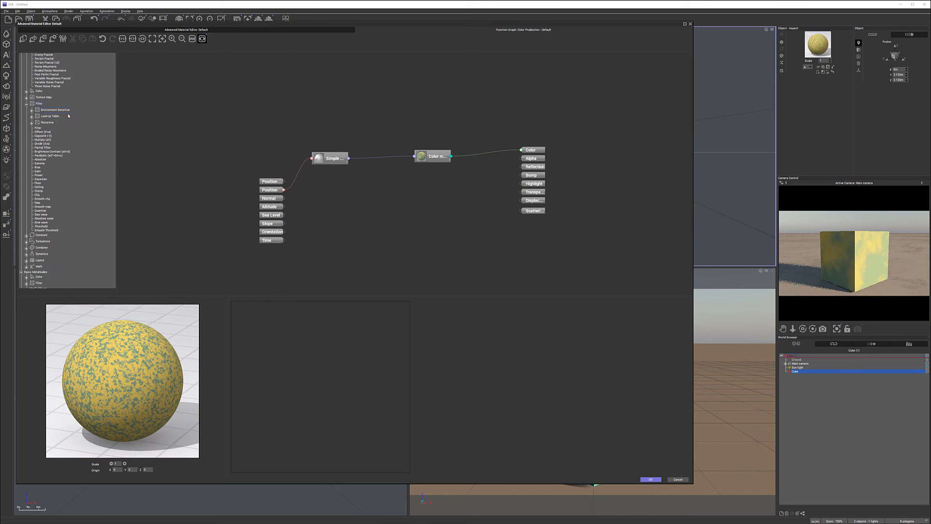
click(32, 123)
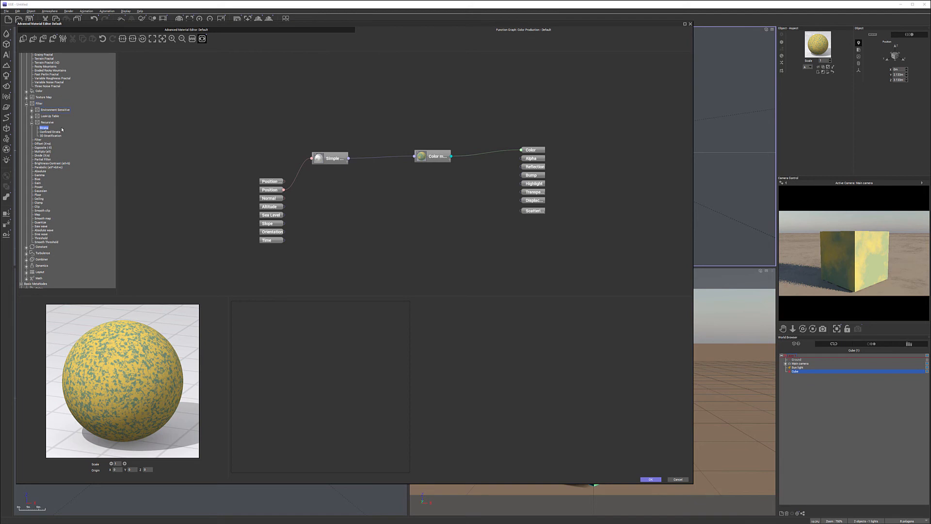
click(32, 123)
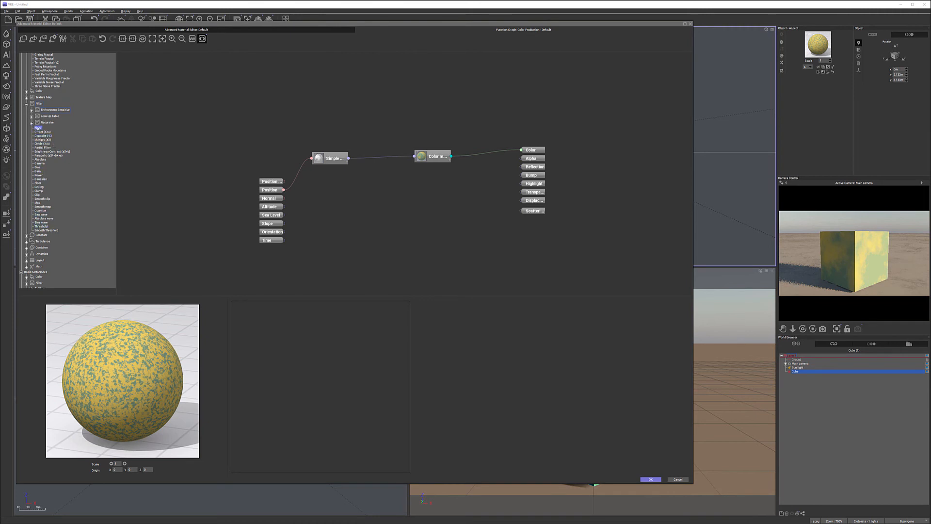
click(364, 198)
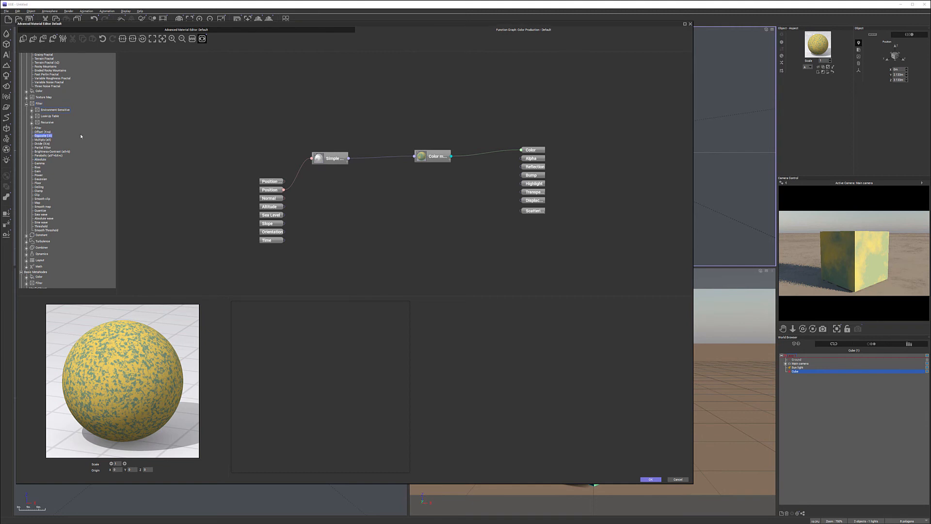
Step: Add a Filter node and connect it between the Simple Fractal output and the Color map input
double_click(38, 128)
drag(431, 158, 383, 207)
drag(349, 158, 368, 200)
drag(414, 157, 405, 200)
click(387, 201)
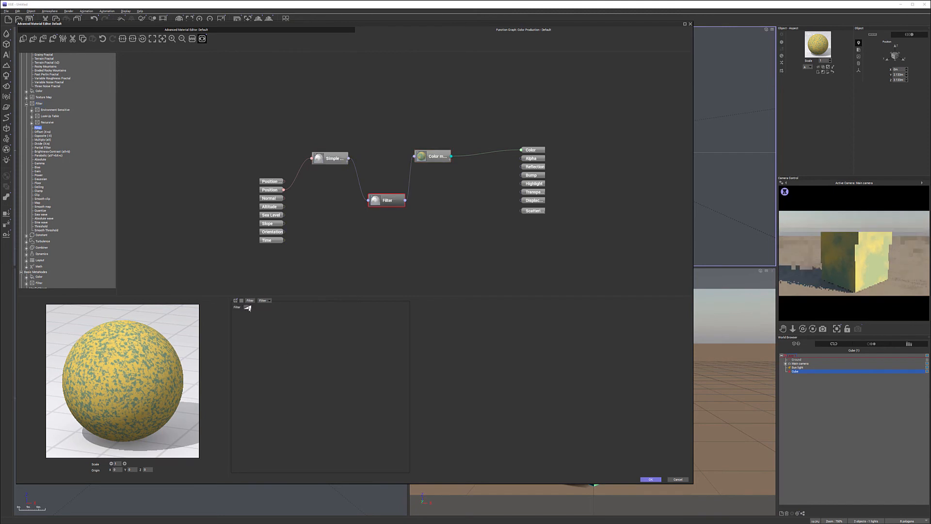
Step: Open the Filter node's curve for editing and add three keypoints, lifting the middle one above the diagonal
right_click(248, 308)
click(262, 311)
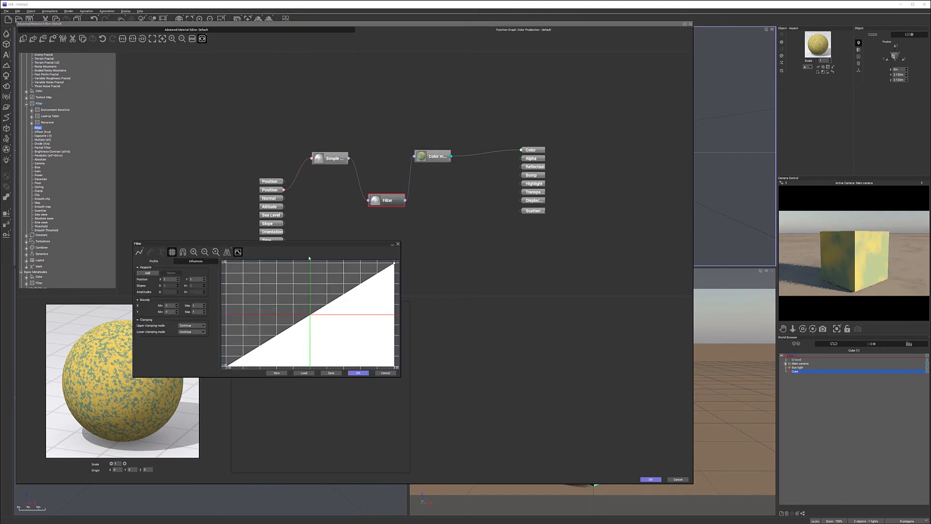
drag(319, 244, 373, 245)
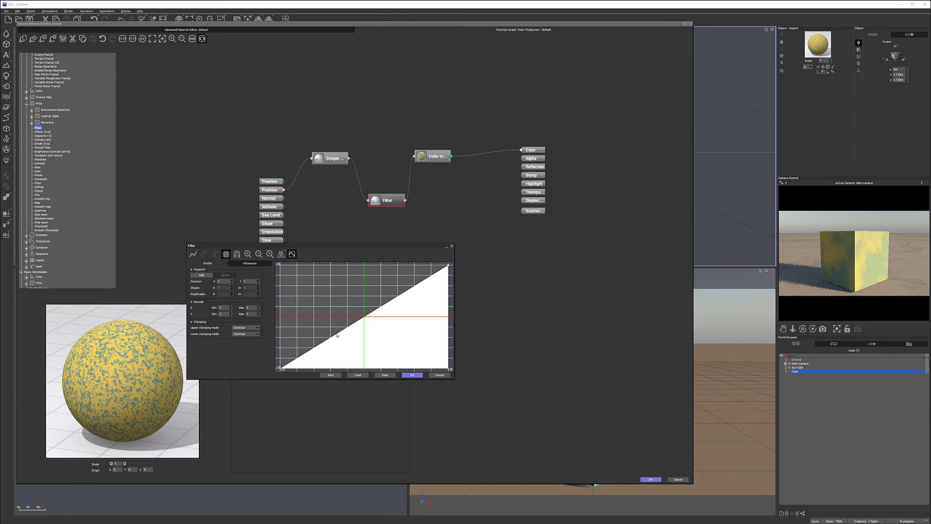
click(324, 342)
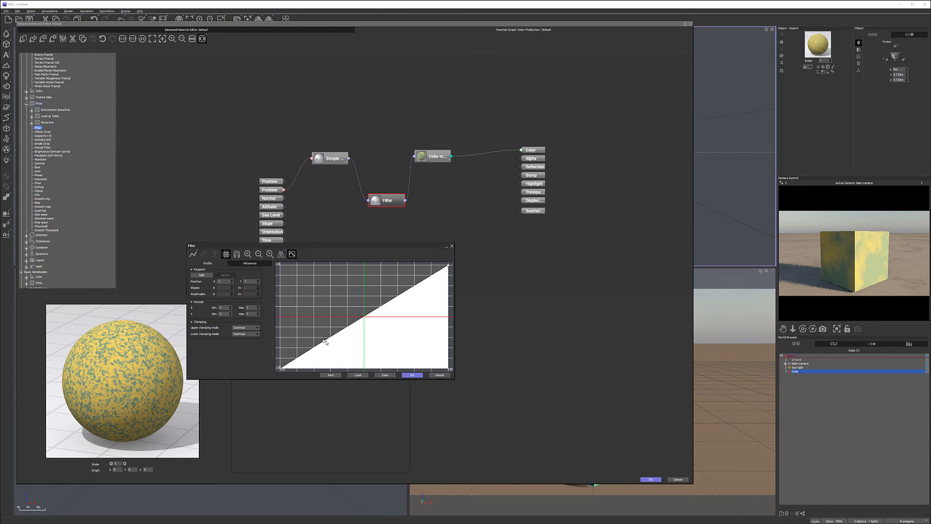
click(401, 293)
drag(364, 319, 361, 298)
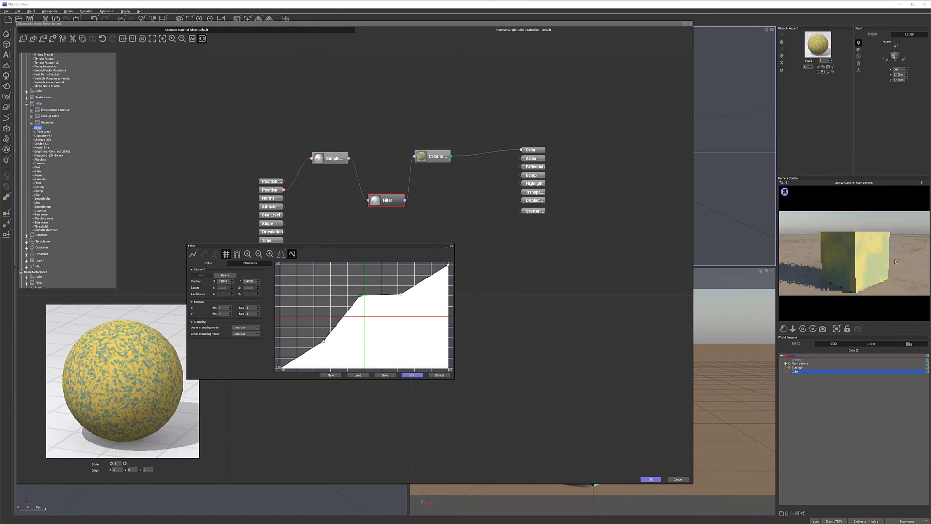
Step: Raise the filter curve's middle and upper keypoints close to the maximum, and shift the middle one toward lower input values
drag(360, 296, 357, 267)
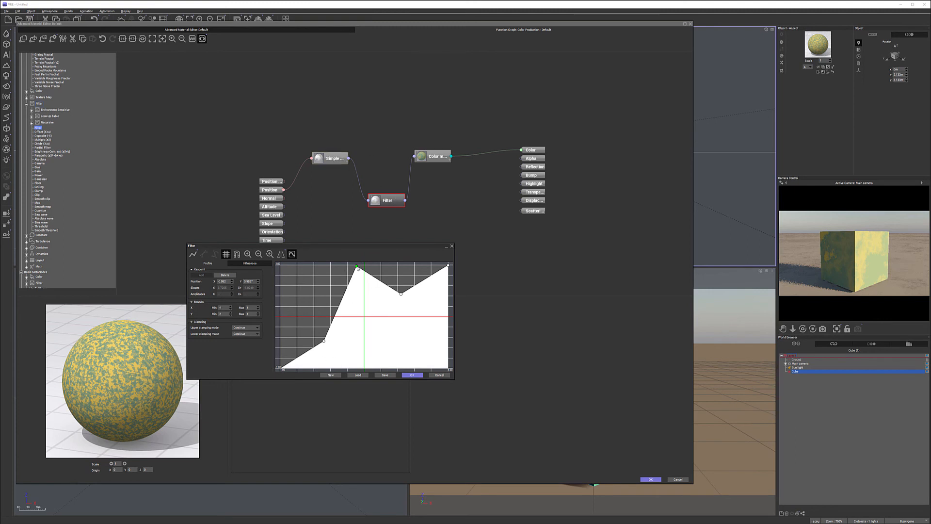
drag(401, 293, 404, 265)
drag(359, 269, 331, 267)
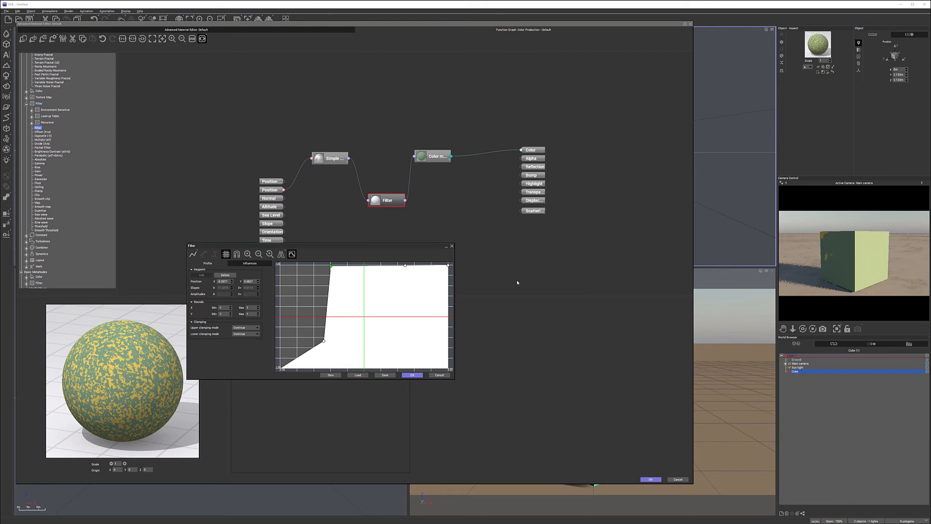
Step: Try flat-then-steep shapes for the filter curve by moving its middle and lower keypoints around the zero line
drag(330, 267, 364, 315)
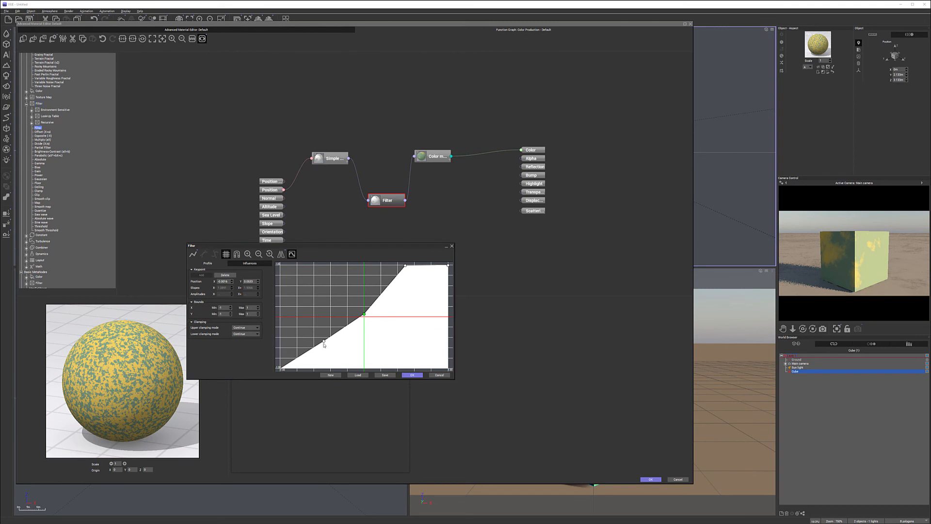
drag(324, 341, 280, 318)
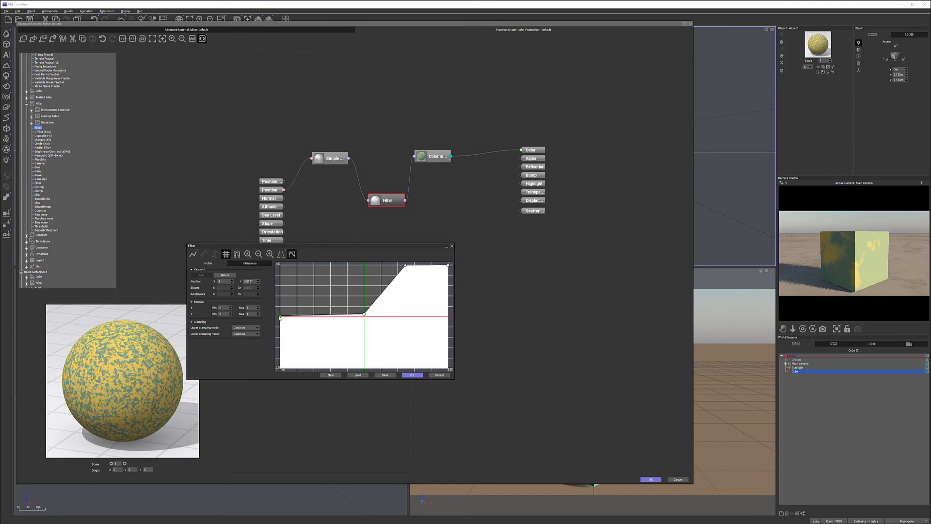
drag(364, 314, 405, 316)
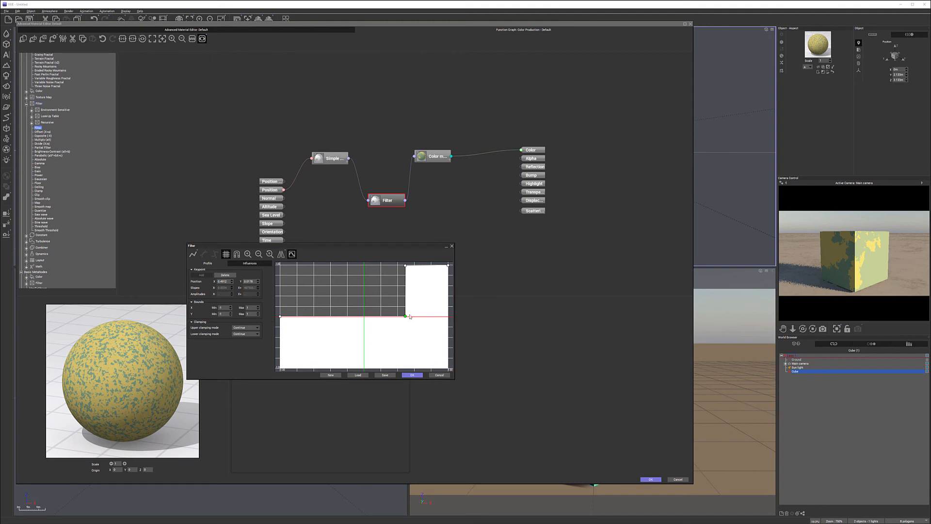
drag(405, 316, 368, 302)
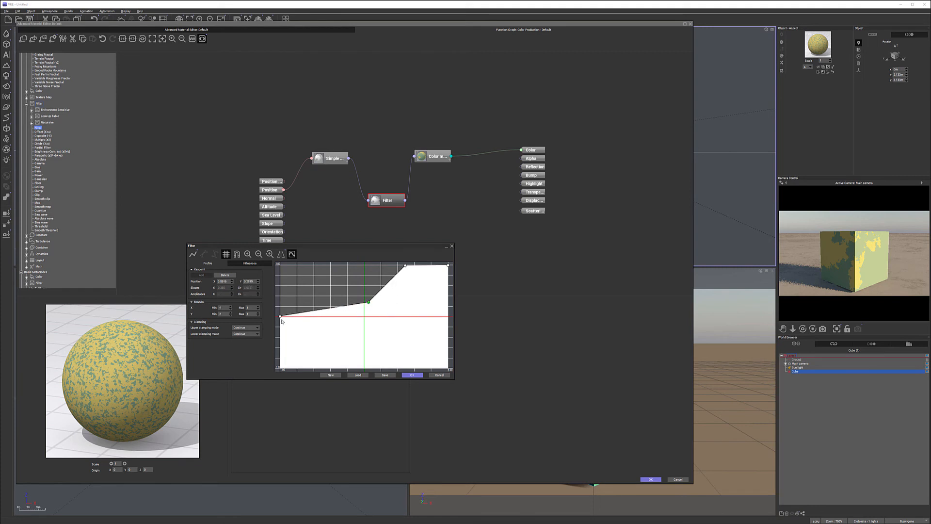
drag(280, 316, 329, 343)
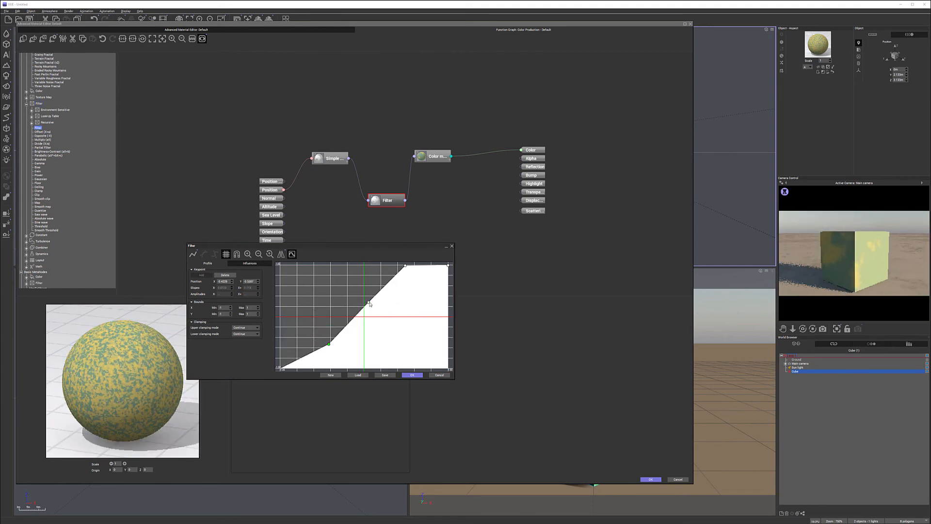
Step: Reposition the three keypoints so the filter curve stays low and rises steeply near its upper end
drag(368, 302, 405, 333)
drag(407, 265, 434, 296)
drag(406, 334, 424, 351)
drag(330, 346, 339, 361)
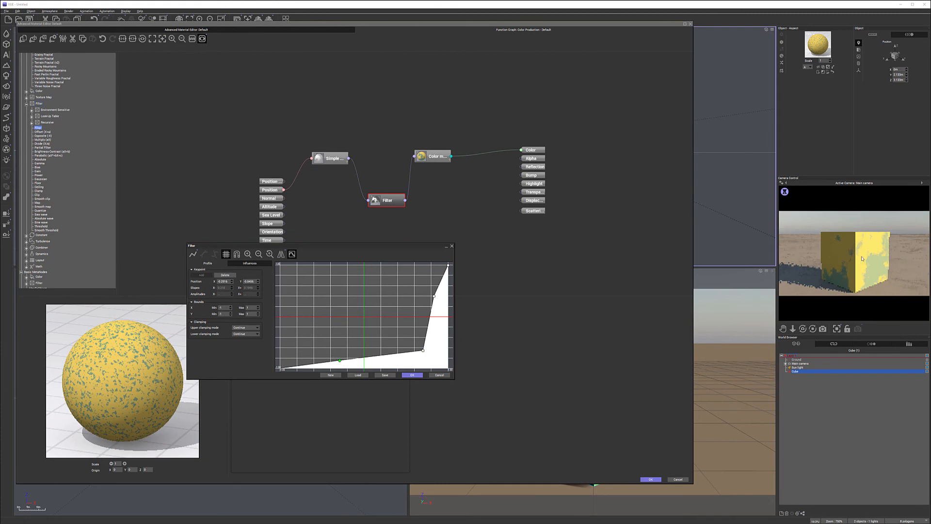
drag(422, 350, 406, 346)
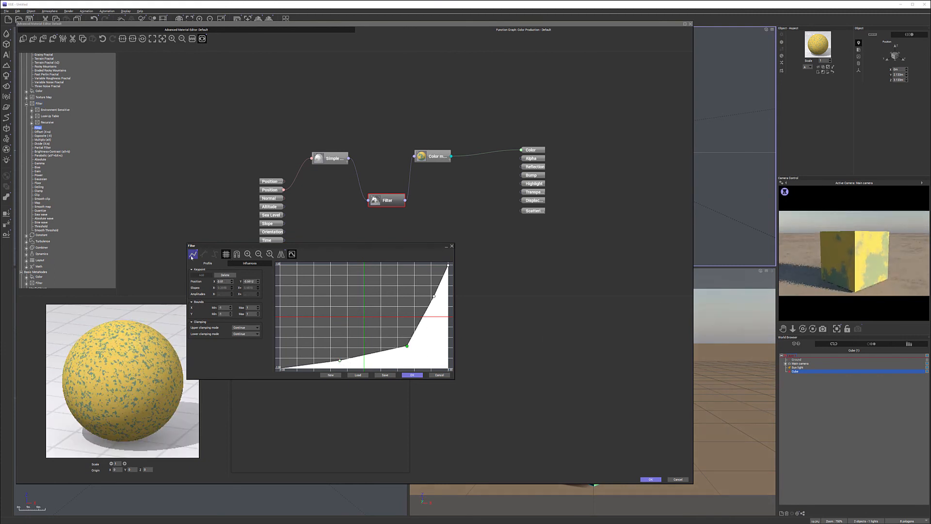
Step: Make the filter curve smooth, adjust its lower and middle keypoints, and flatten the slope at the middle one
click(192, 255)
click(210, 256)
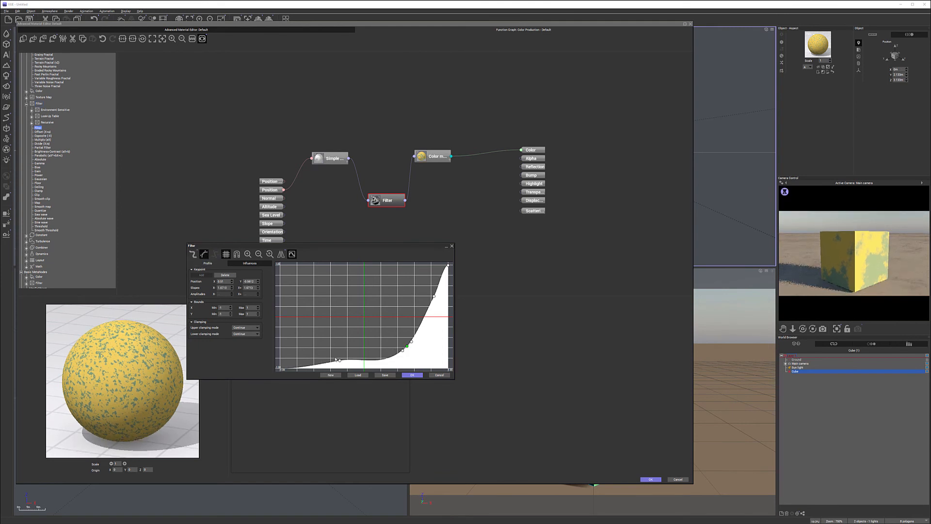
drag(340, 361, 345, 362)
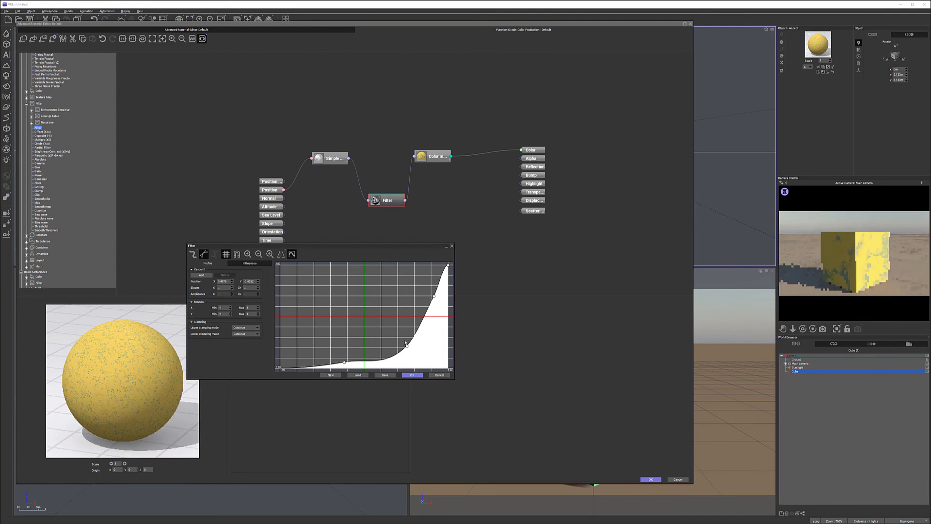
drag(407, 347, 408, 334)
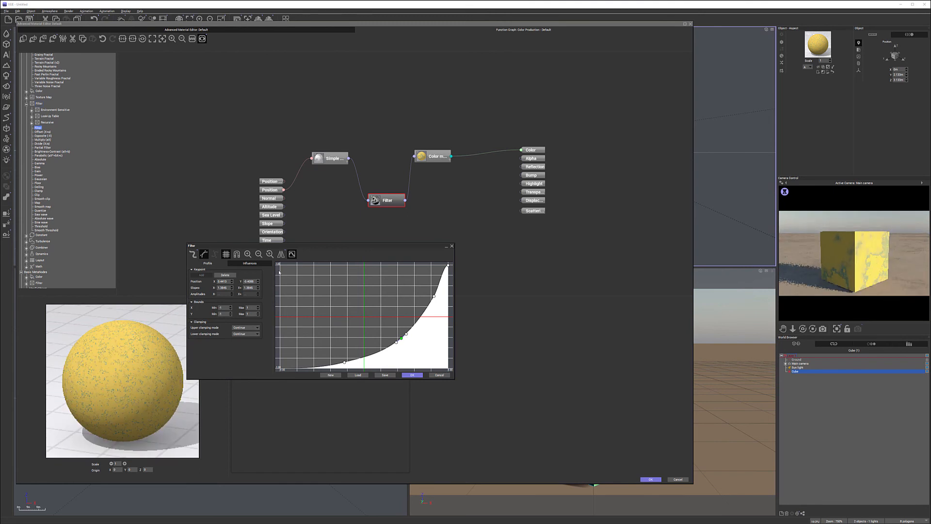
mouse_move(407, 334)
mouse_down()
mouse_move(410, 325)
mouse_move(406, 350)
mouse_move(418, 339)
mouse_move(410, 310)
mouse_move(419, 341)
mouse_up()
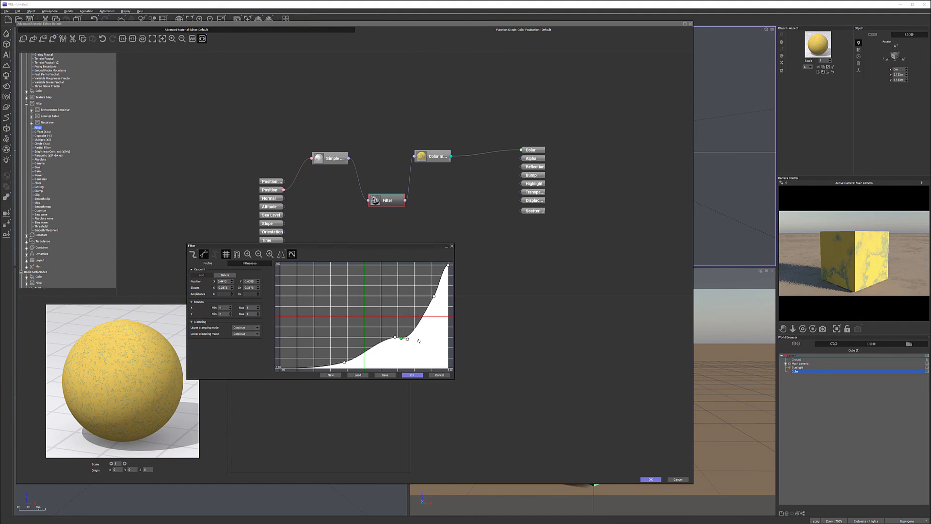
Step: Steepen the upper keypoint's slope, tilt the middle and lower ones downward to form a wavy filter curve, and accept it
click(434, 296)
drag(436, 290, 435, 290)
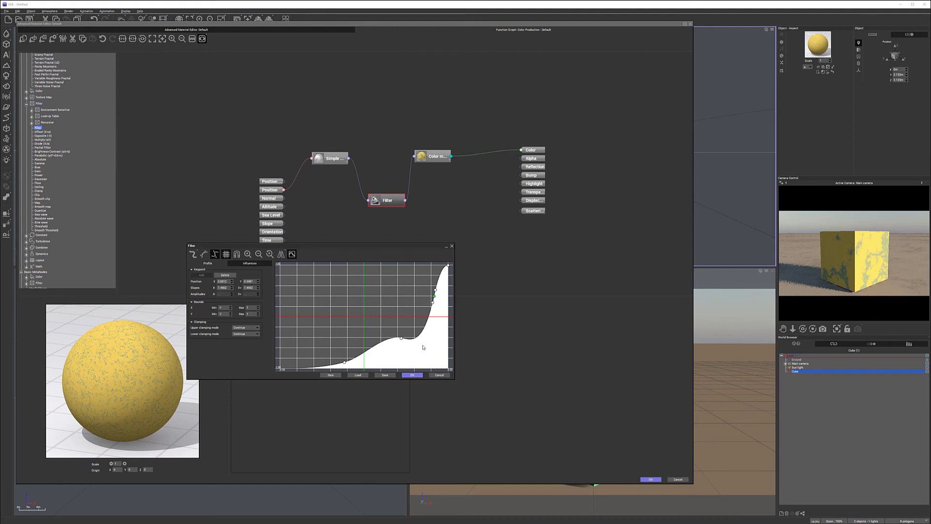
click(402, 337)
drag(408, 341, 404, 344)
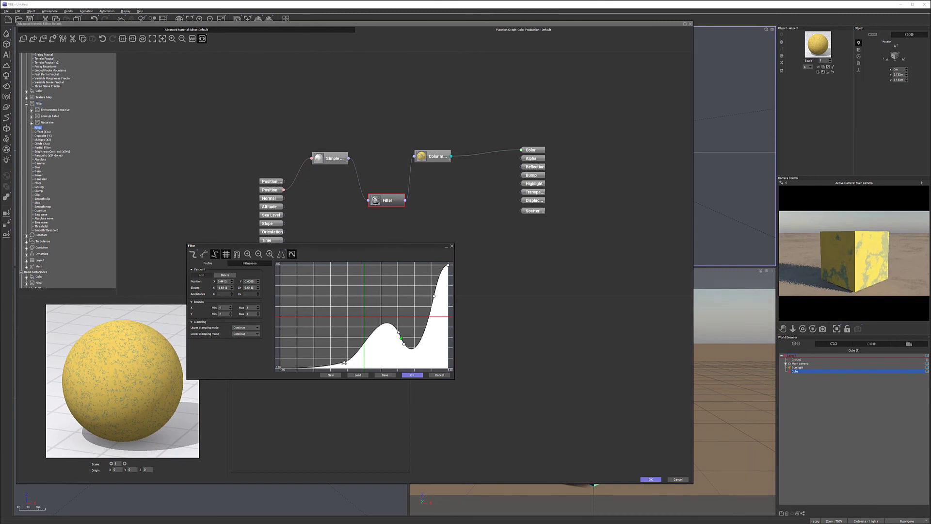
mouse_move(345, 362)
mouse_down()
mouse_move(340, 349)
mouse_move(337, 358)
mouse_up()
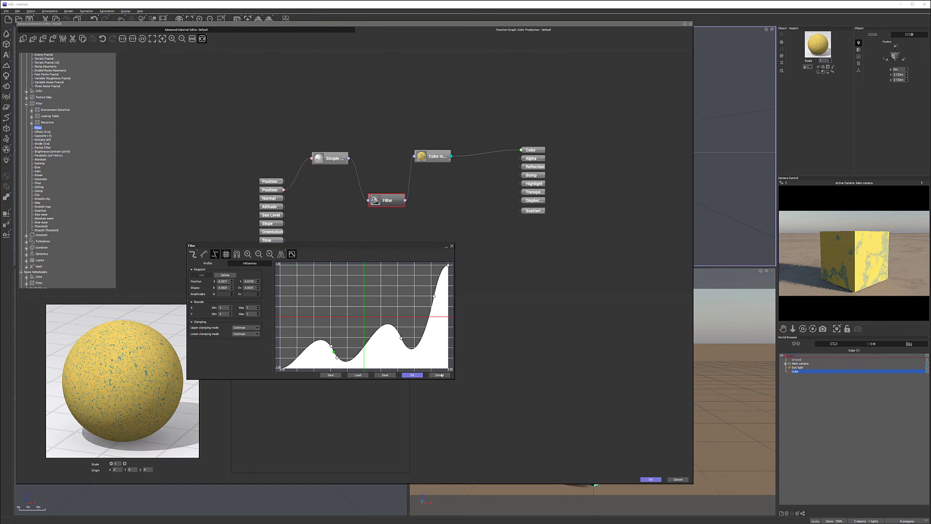
click(411, 375)
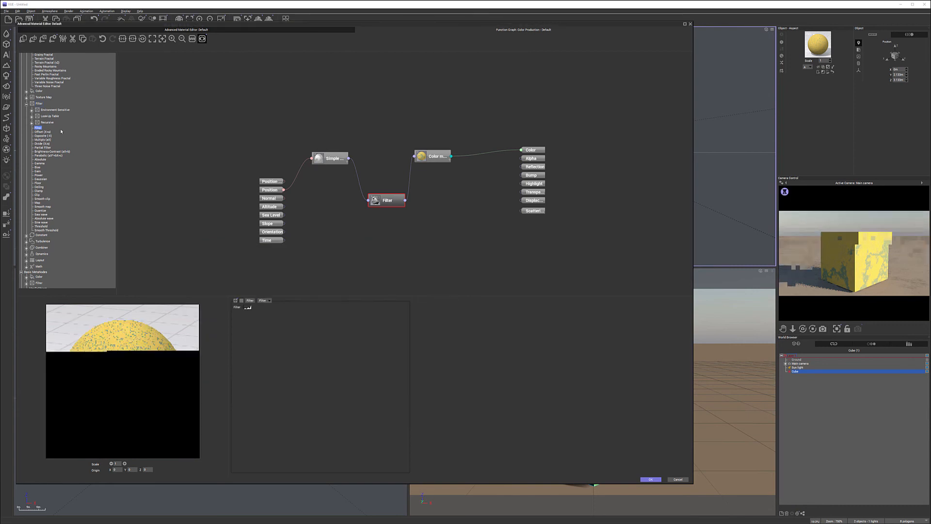
Step: Examine the Offset, Opposite, Multiply, Divide, Partial Filter and Brightness-Contrast entries in the filter list
click(45, 132)
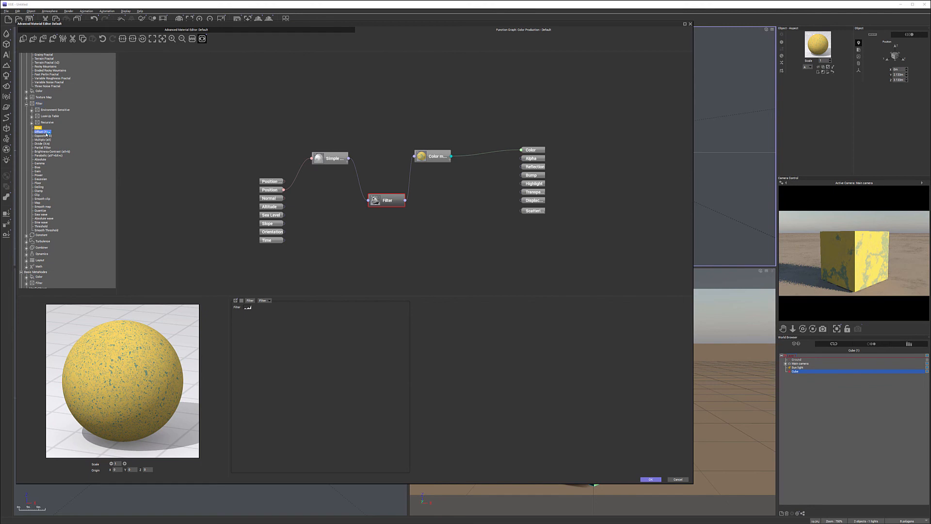
click(48, 137)
click(48, 139)
click(47, 143)
click(48, 147)
click(54, 152)
double_click(398, 204)
click(381, 205)
click(374, 244)
Step: Add a Clip node and connect it between the Simple Fractal and Color map nodes in place of the Filter node
click(36, 195)
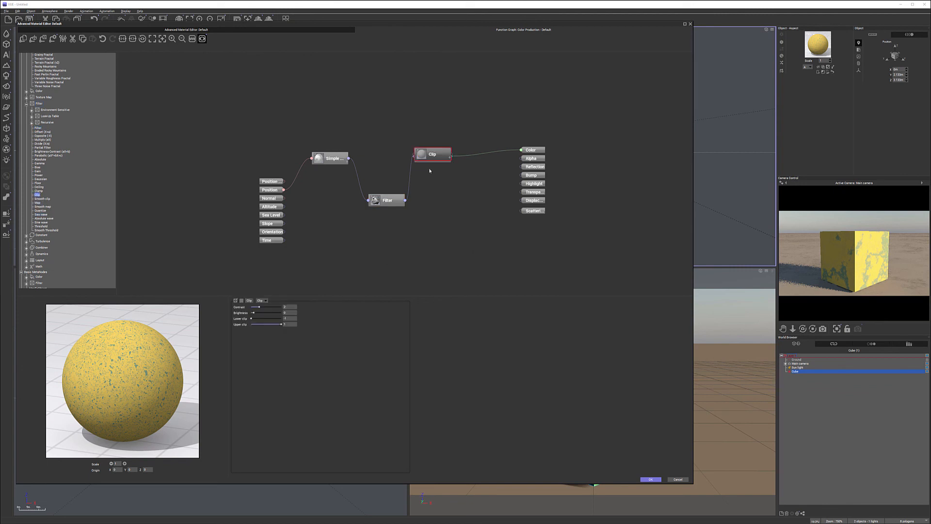
drag(431, 154, 368, 234)
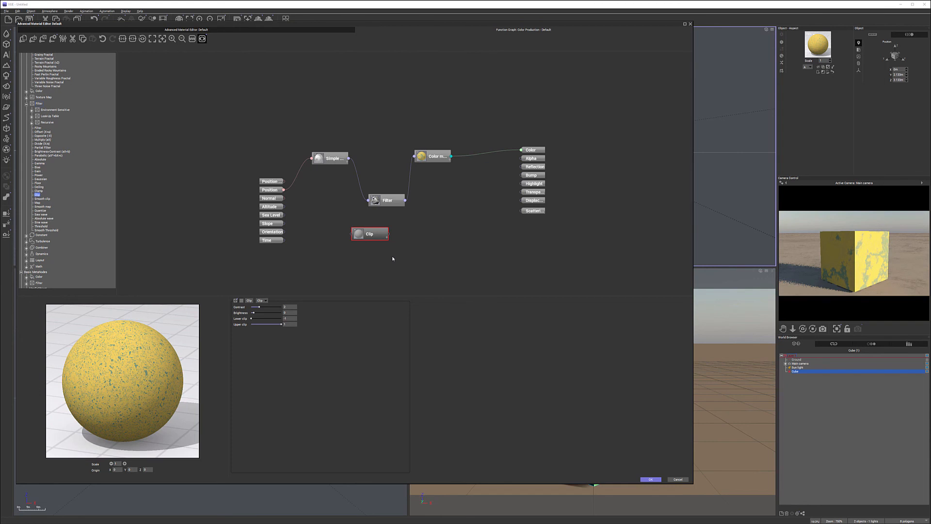
mouse_move(386, 234)
mouse_down()
mouse_move(412, 223)
mouse_move(396, 221)
mouse_up()
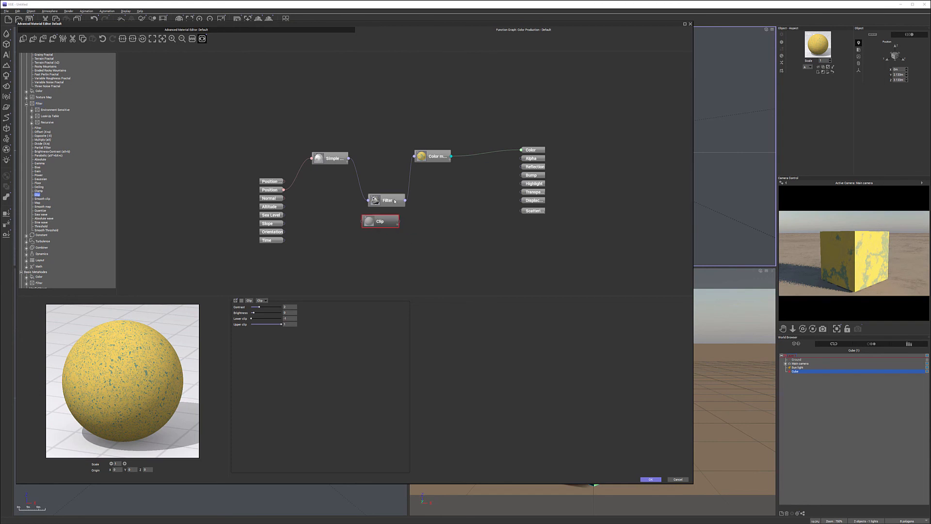
drag(349, 158, 363, 222)
drag(414, 156, 383, 182)
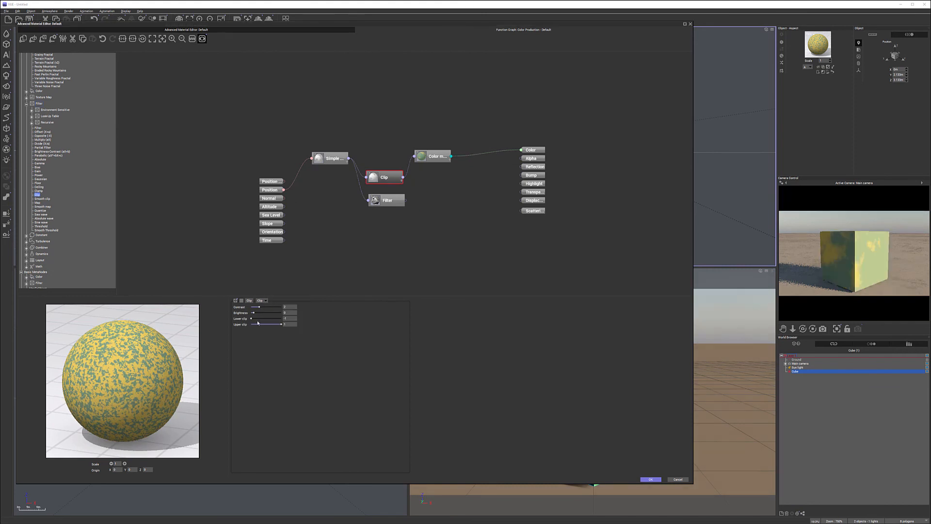
Step: Raise the Clip node's lower clip to about 0.14 and reduce its upper clip
drag(252, 318, 273, 324)
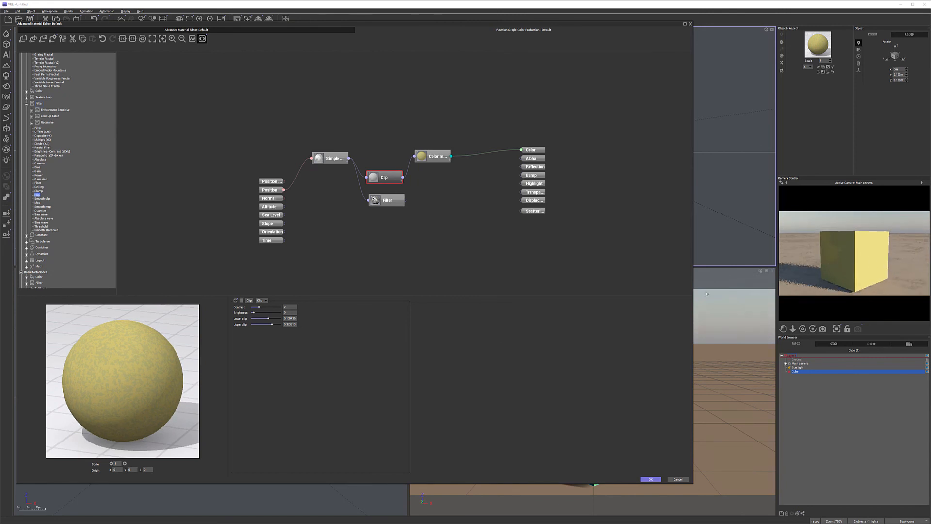
Step: Raise the Clip node's contrast and lower its brightness
drag(309, 309, 252, 312)
click(442, 208)
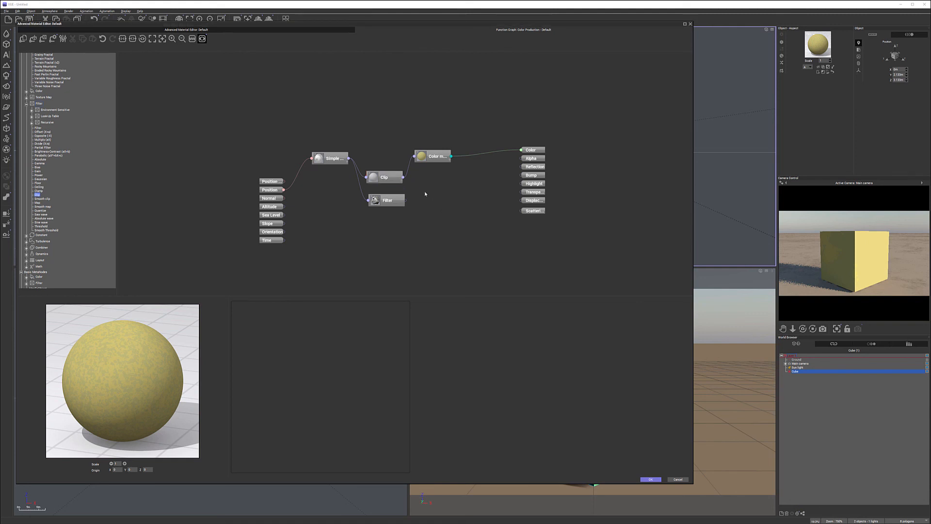
Step: Replace the Clip node with a Map node connected between the Simple Fractal and Color map nodes
click(398, 176)
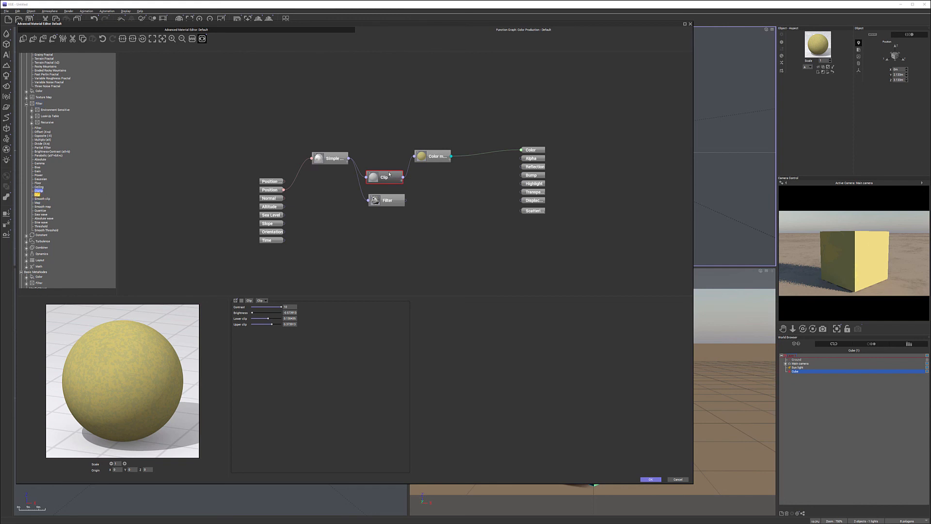
key(Delete)
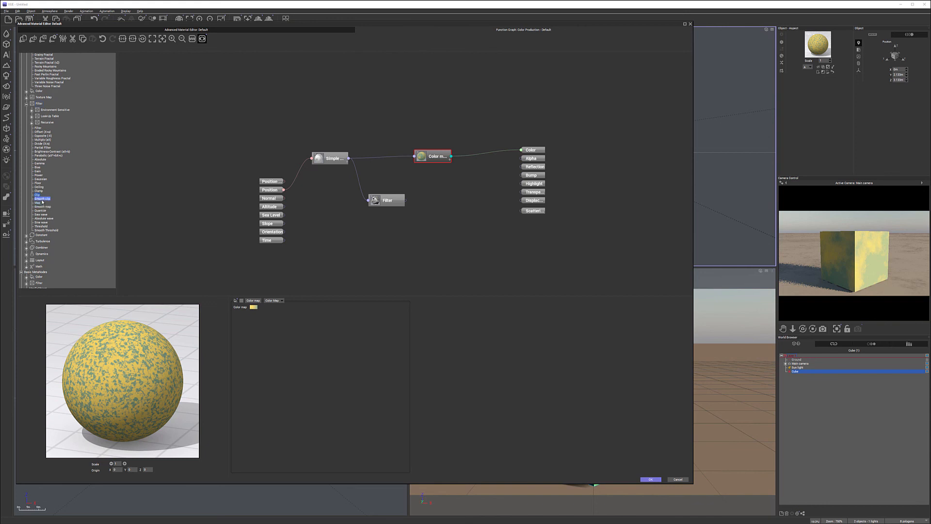
click(397, 228)
double_click(37, 203)
drag(428, 156, 380, 230)
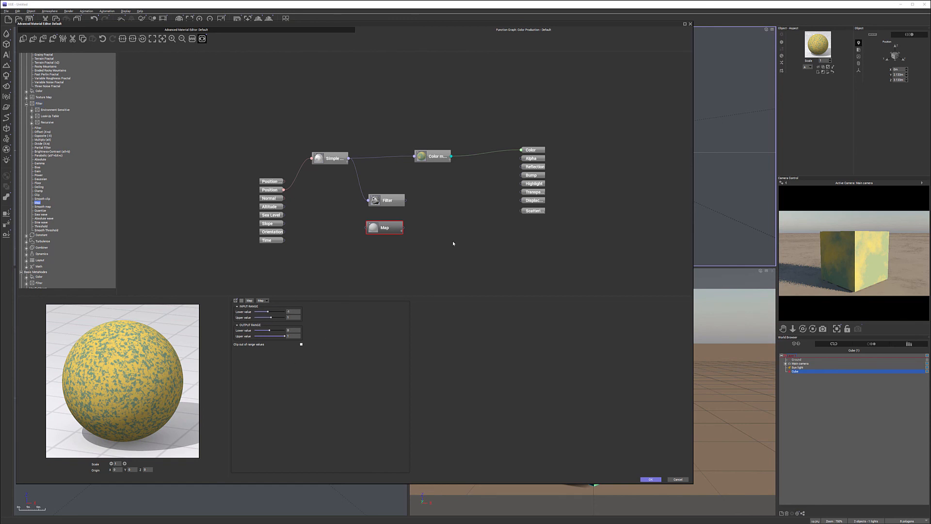
drag(408, 226, 415, 156)
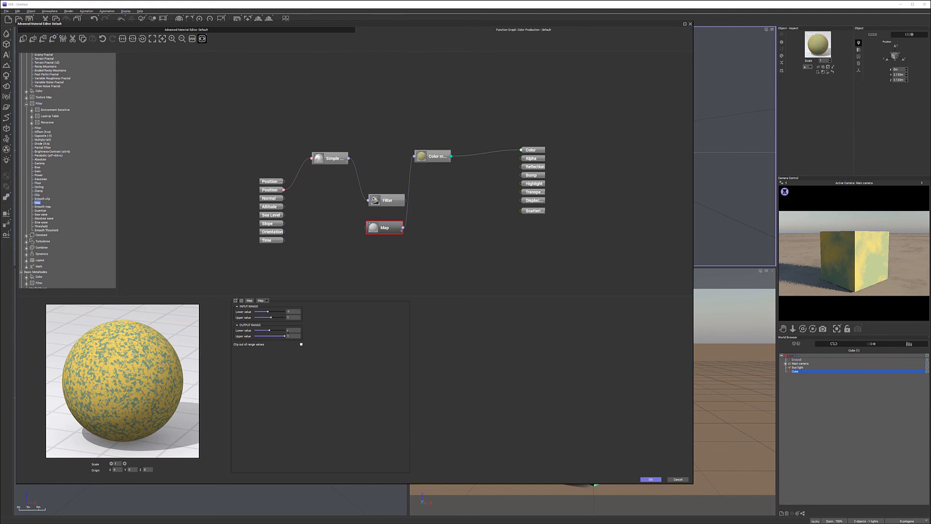
drag(348, 158, 365, 229)
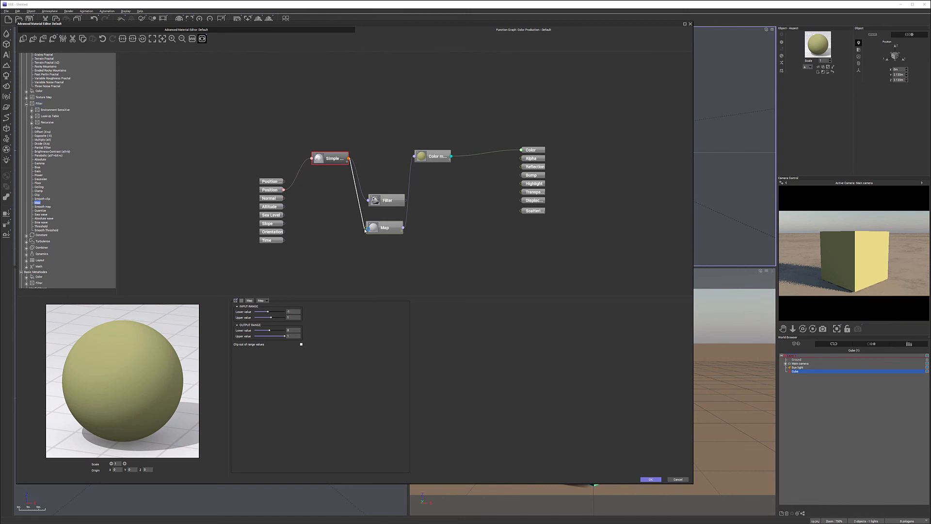
Step: Set the Map node's input range to a lower value of 0 and an upper value of 360
click(393, 231)
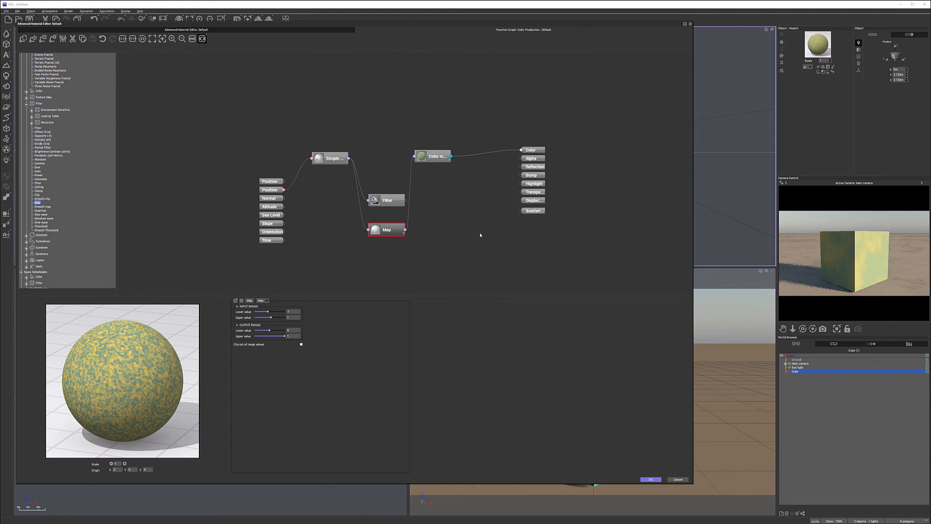
click(297, 311)
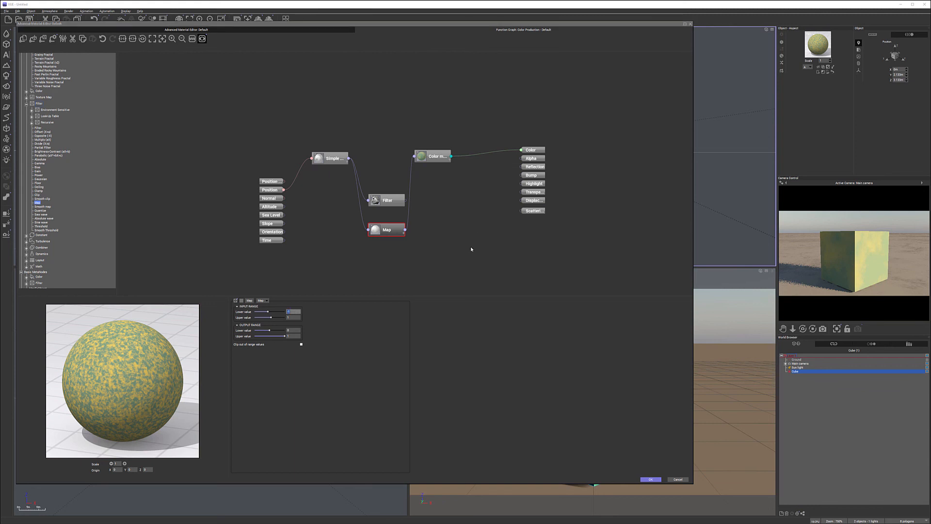
key(Return)
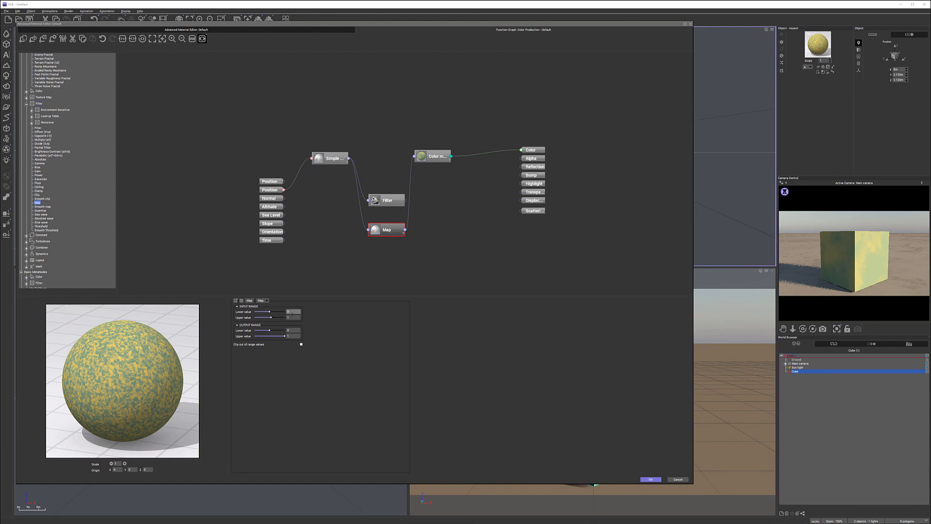
click(290, 318)
text(360)
key(Return)
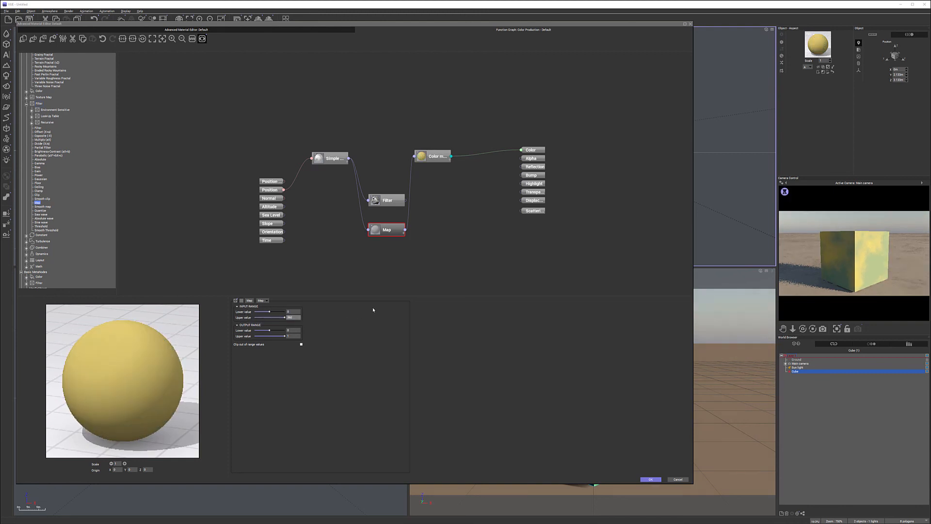
Step: Shift the Simple Fractal node slightly and set the Map node's output range to a lower value of 1 and an upper value of 0
mouse_move(333, 157)
mouse_down()
mouse_move(312, 161)
mouse_move(323, 165)
mouse_up()
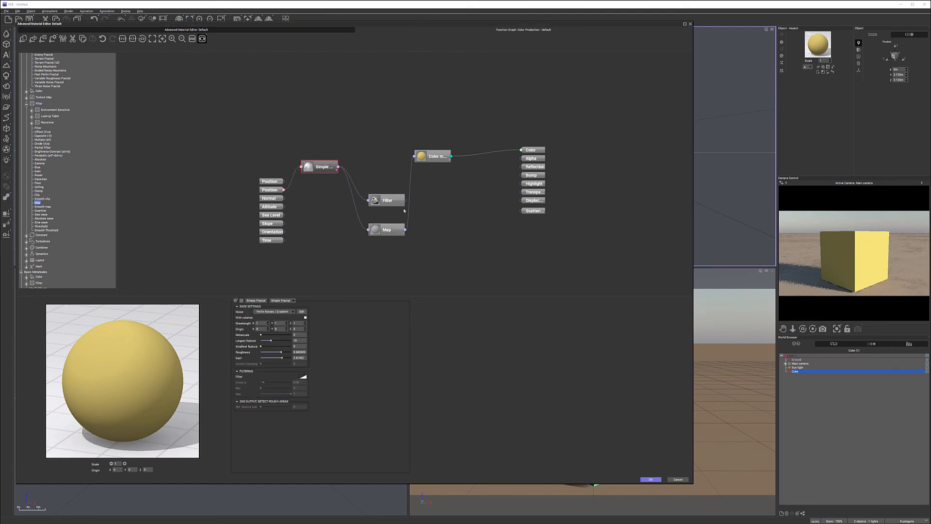
click(387, 230)
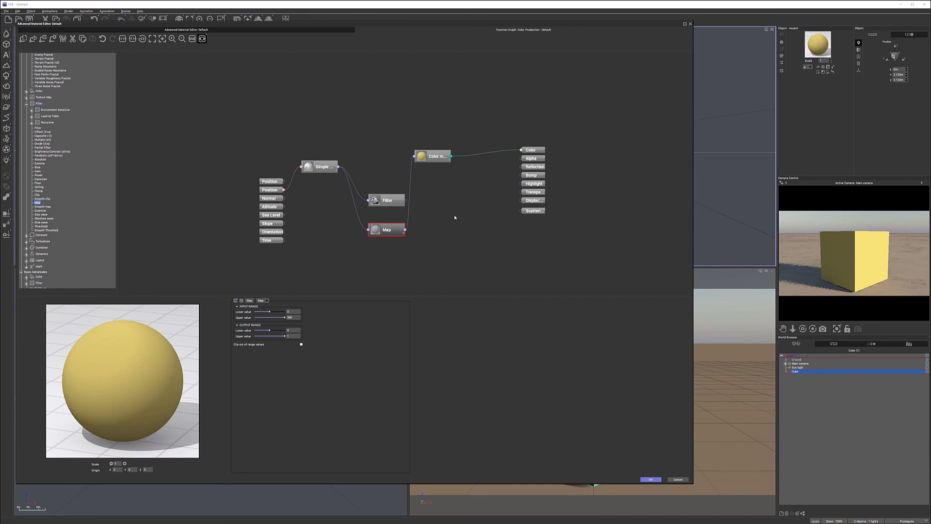
drag(285, 336, 303, 330)
double_click(292, 337)
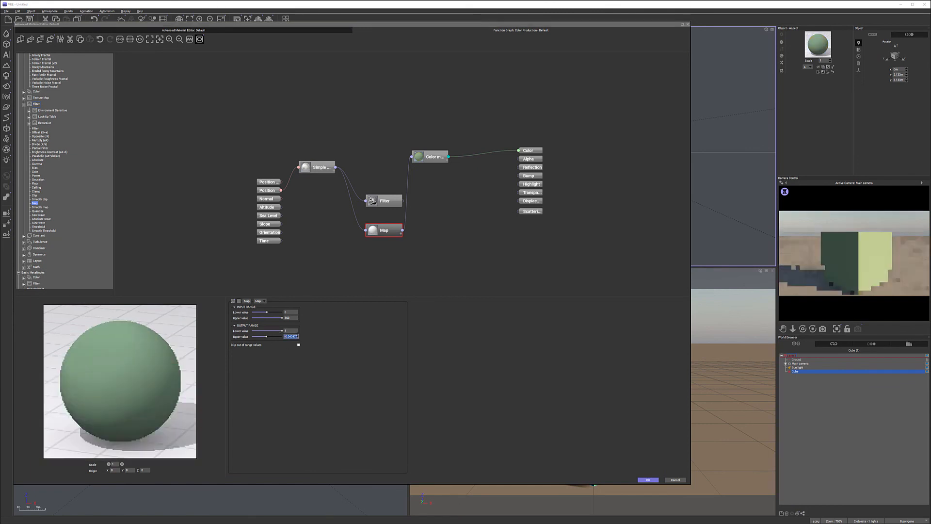
text(0)
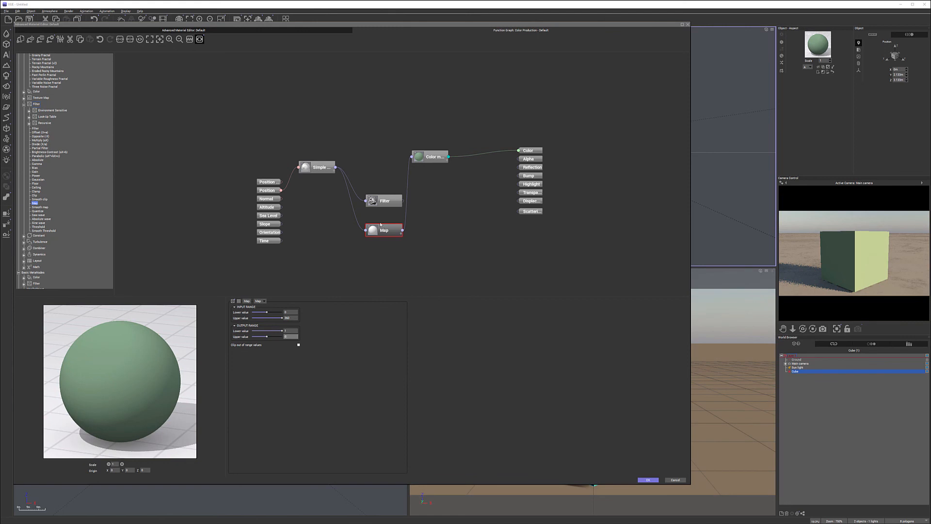
Step: Examine the Smooth map, Quantize, wave and Threshold entries in the filter list
click(43, 207)
click(42, 211)
click(43, 215)
click(48, 219)
click(48, 223)
click(41, 227)
click(31, 224)
Step: Add a Threshold node below the Map node and connect it between the Simple Fractal and Color map nodes in place of Map
double_click(37, 227)
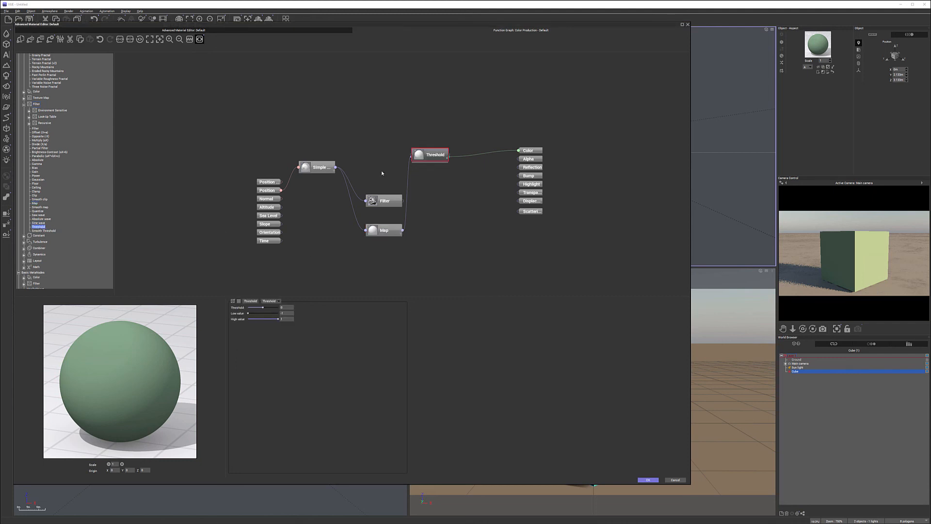
drag(429, 158, 380, 263)
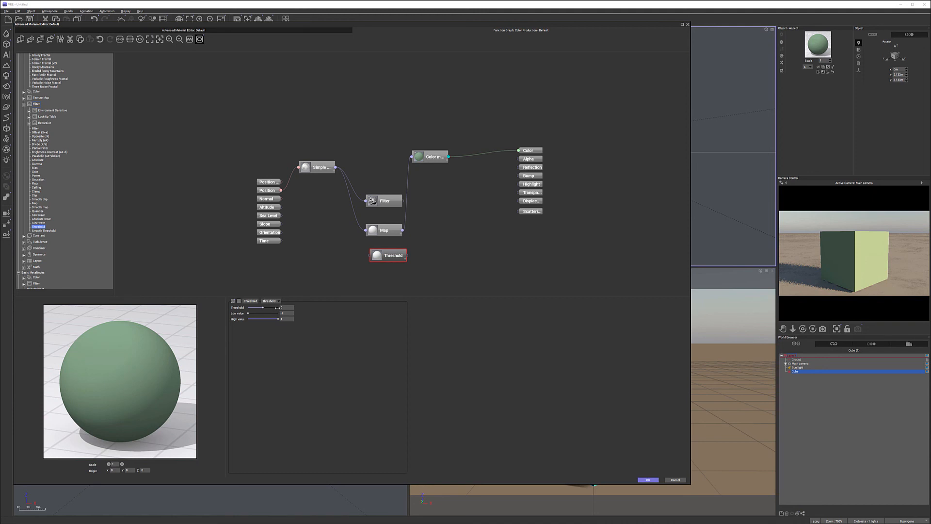
drag(335, 168, 370, 255)
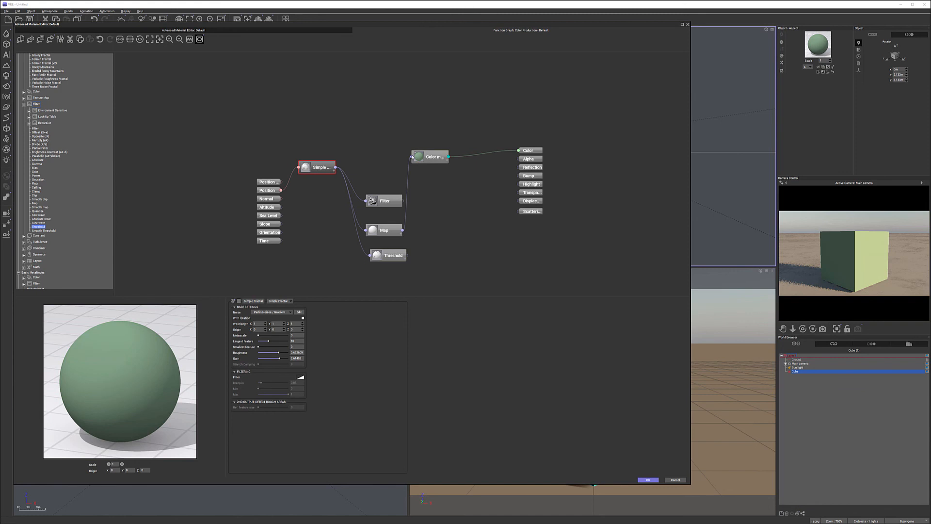
drag(411, 157, 390, 257)
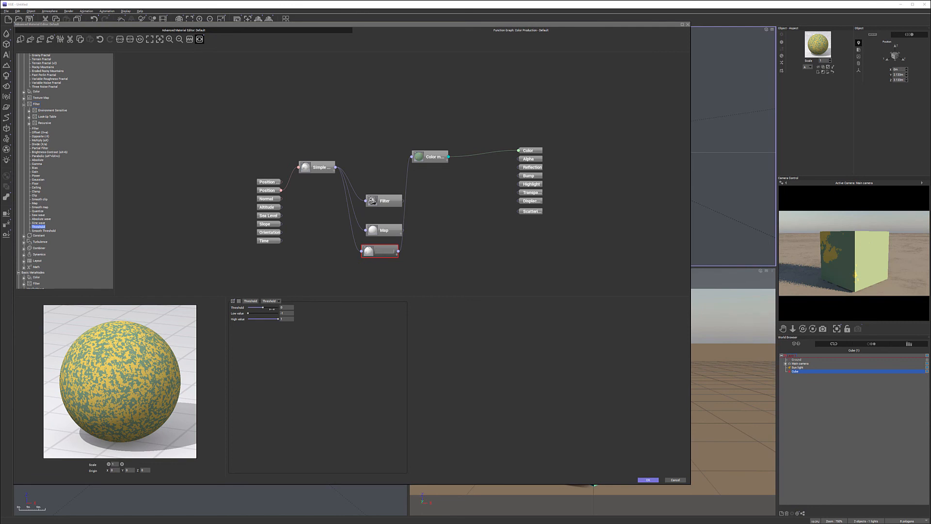
Step: Set the Threshold node's low value to 0 and its threshold to about 0.3
click(293, 313)
text(0)
key(Return)
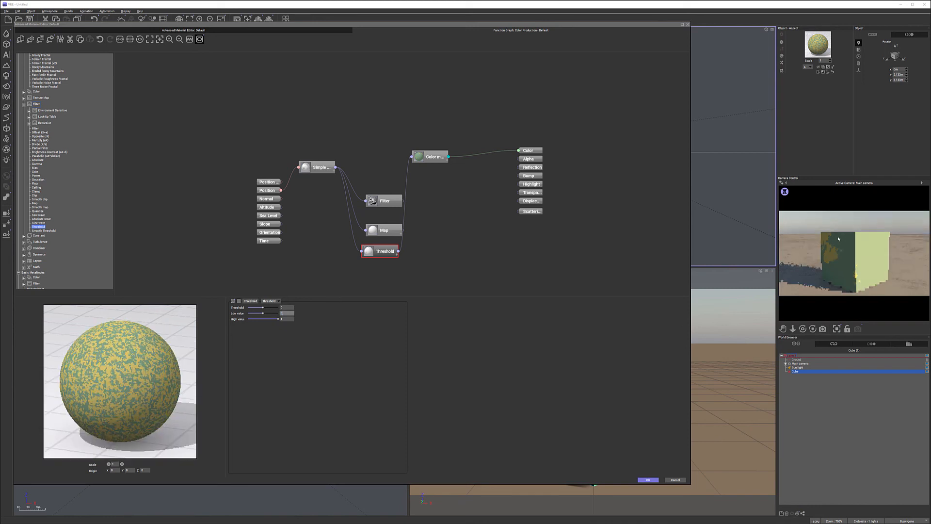
drag(264, 307, 260, 307)
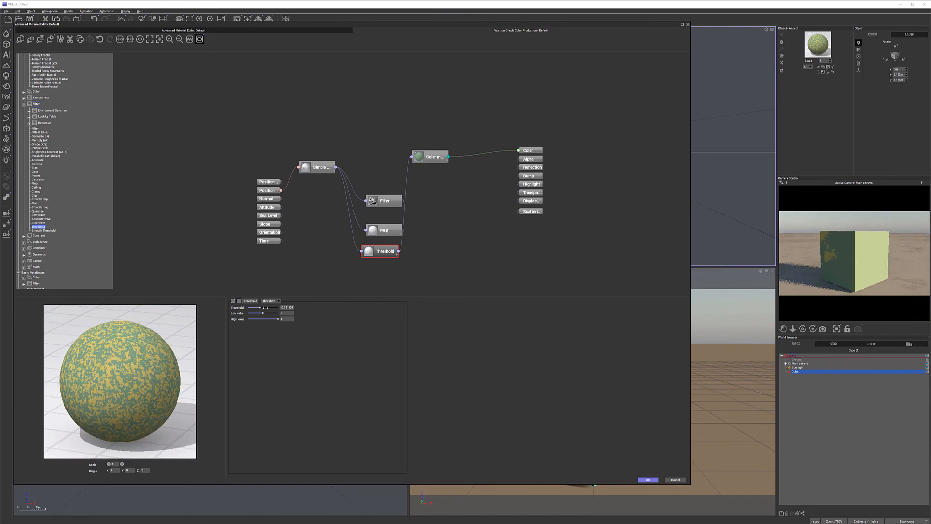
drag(263, 307, 260, 306)
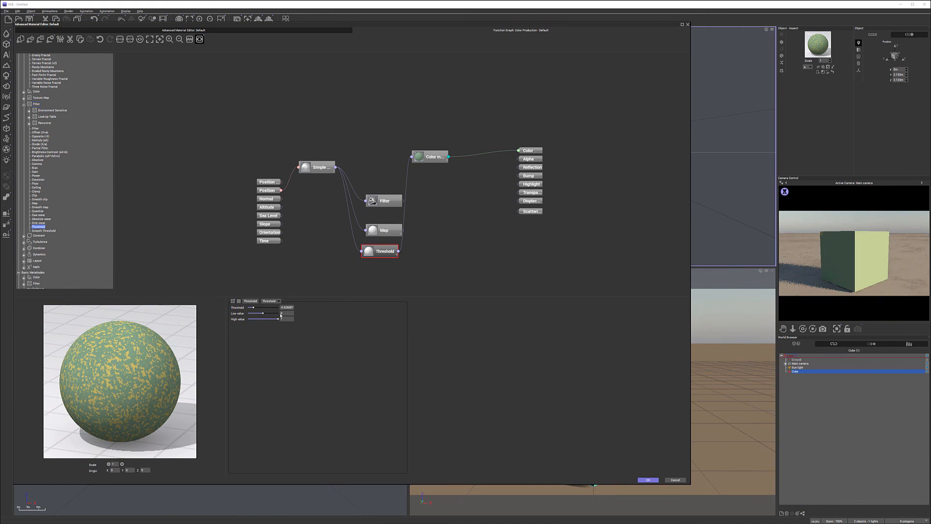
drag(253, 307, 267, 307)
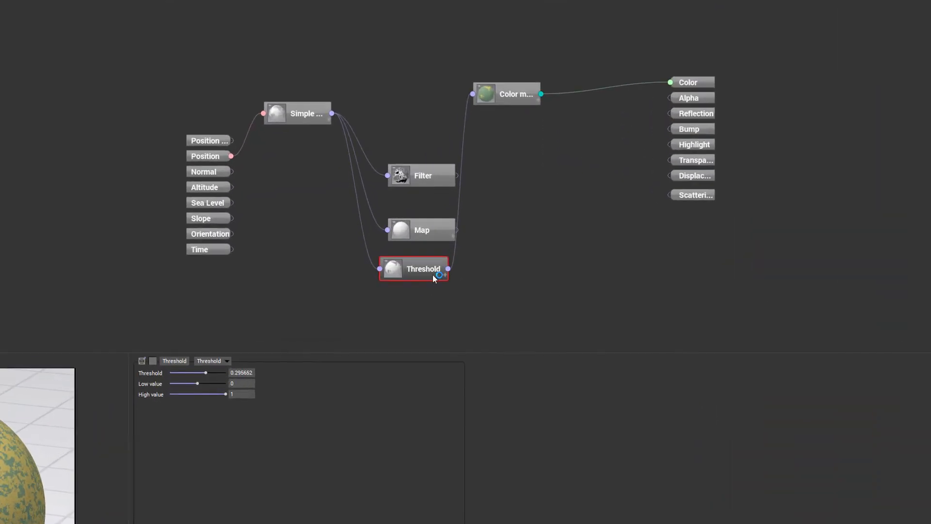
Step: Expand the Threshold node together with its additional parameters
click(446, 275)
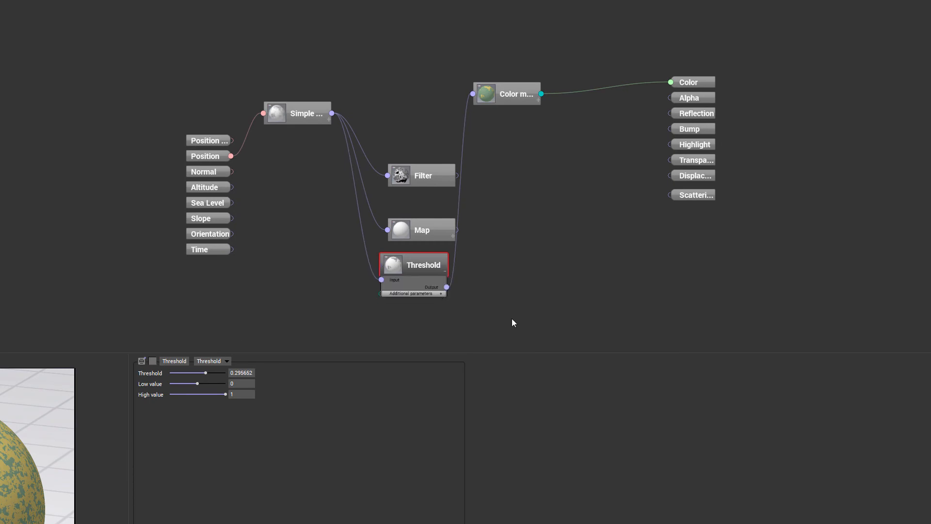
click(441, 293)
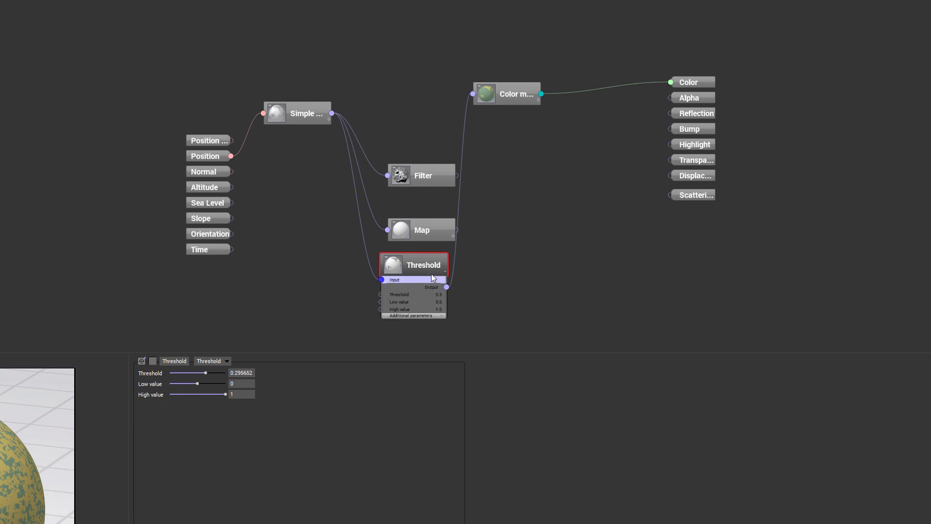
click(385, 293)
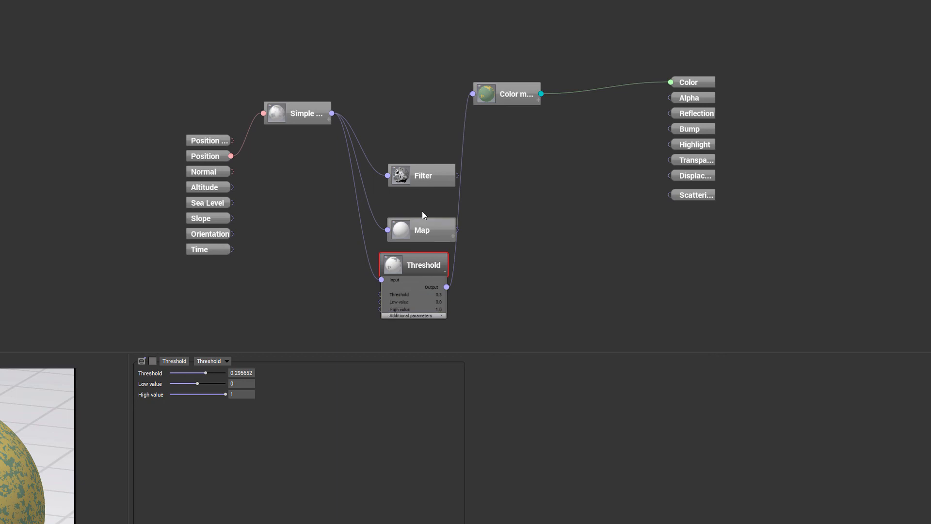
Step: Move the Filter, Map and Threshold nodes upward in the graph to make room beneath them
drag(440, 171, 430, 64)
drag(433, 229, 413, 100)
drag(412, 257, 403, 167)
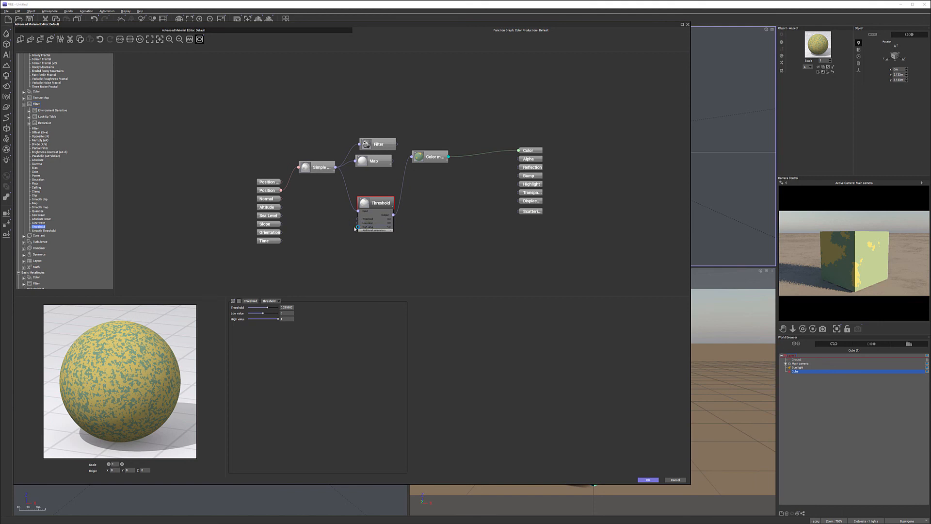
click(327, 217)
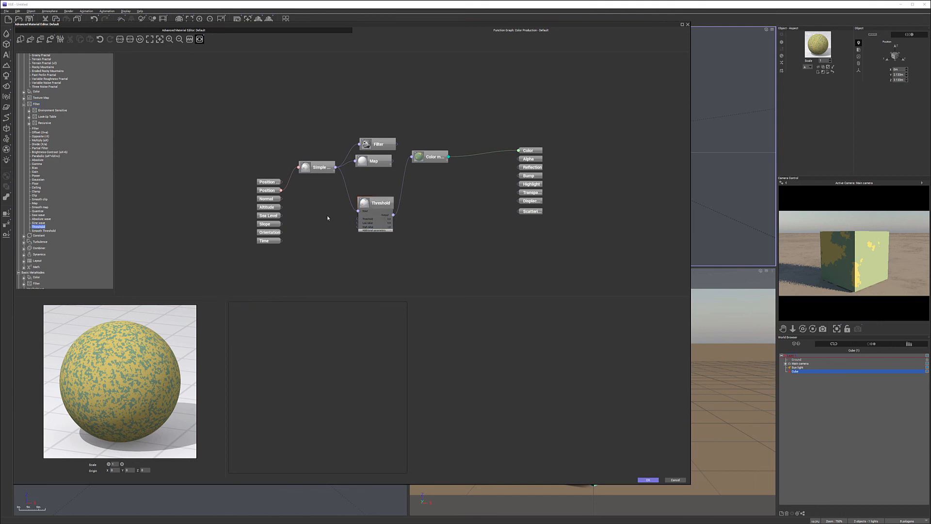
Step: Add a second Simple Fractal below the first and connect it to the Threshold node's threshold, low value and high value inputs
scroll(60, 162, up, 4)
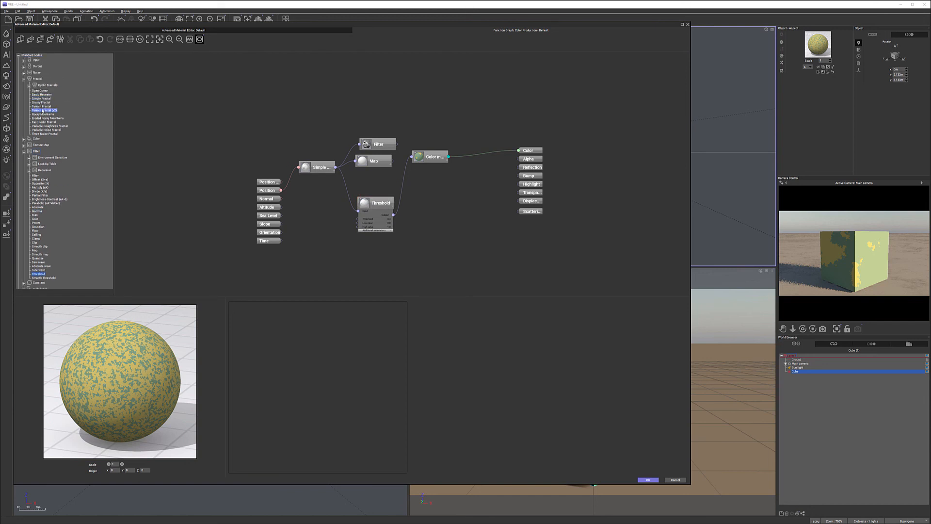
double_click(43, 99)
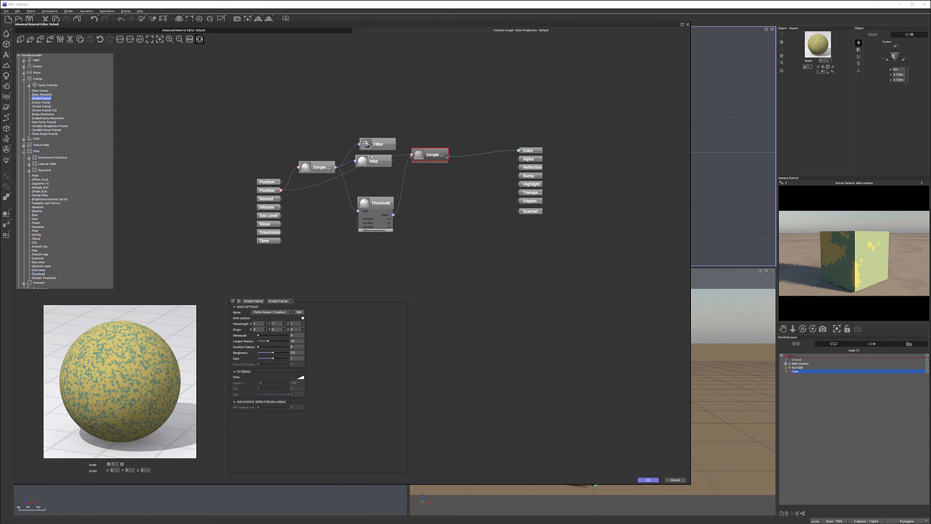
drag(433, 154, 359, 230)
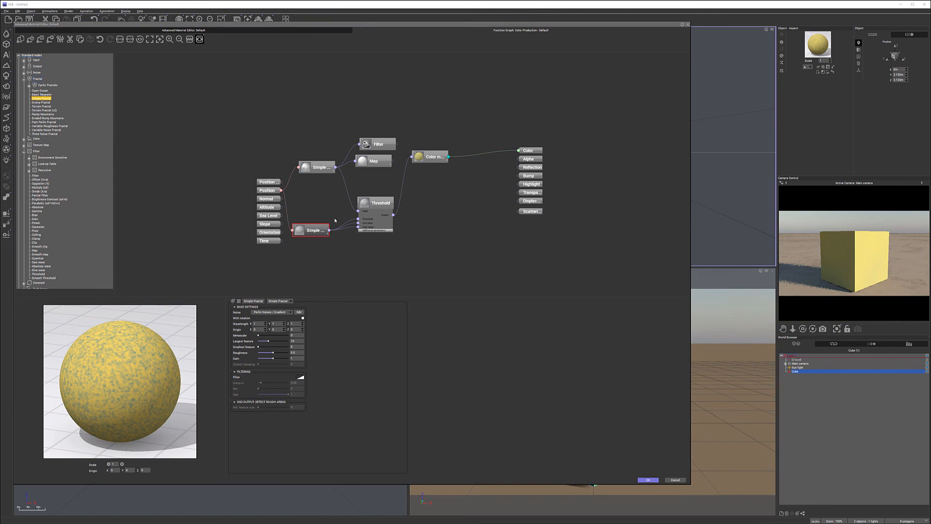
Step: Disconnect the second Simple Fractal from the Threshold node's high and low values, and align the two fractal nodes vertically
click(347, 228)
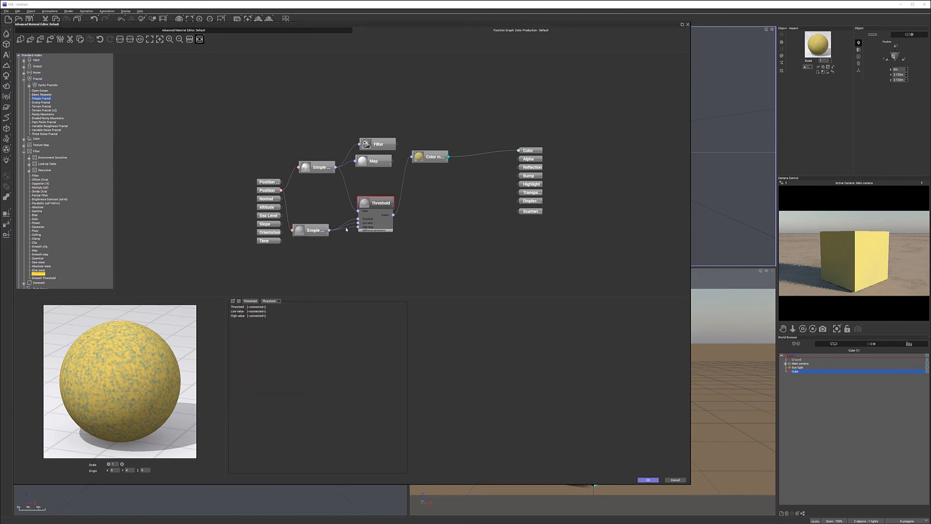
key(Delete)
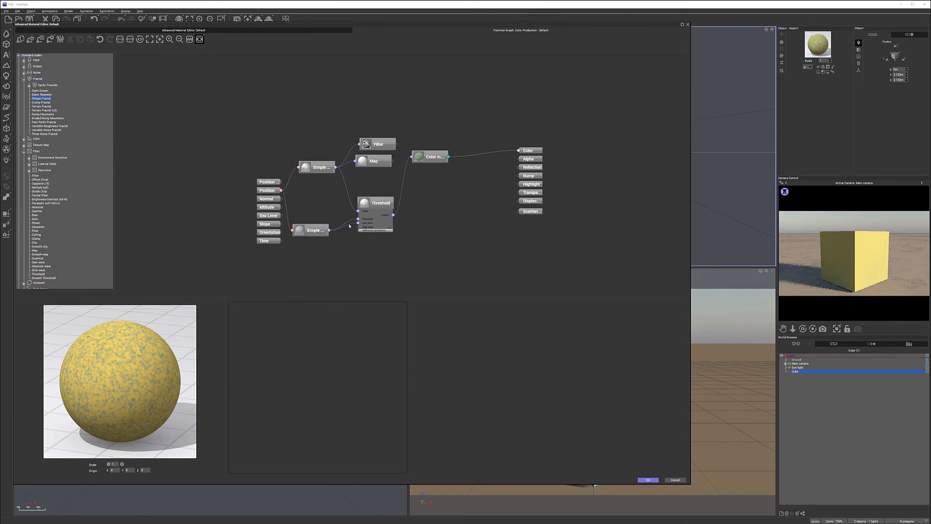
key(Delete)
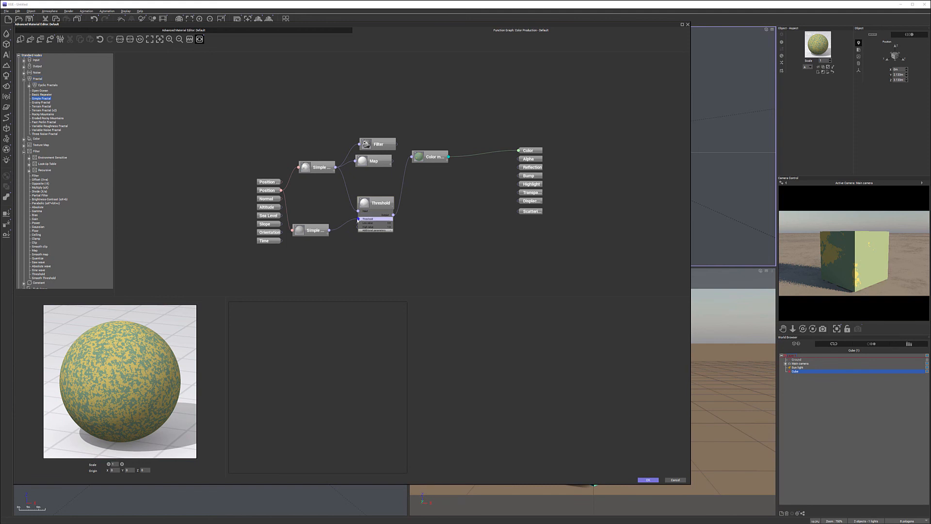
drag(311, 230, 313, 233)
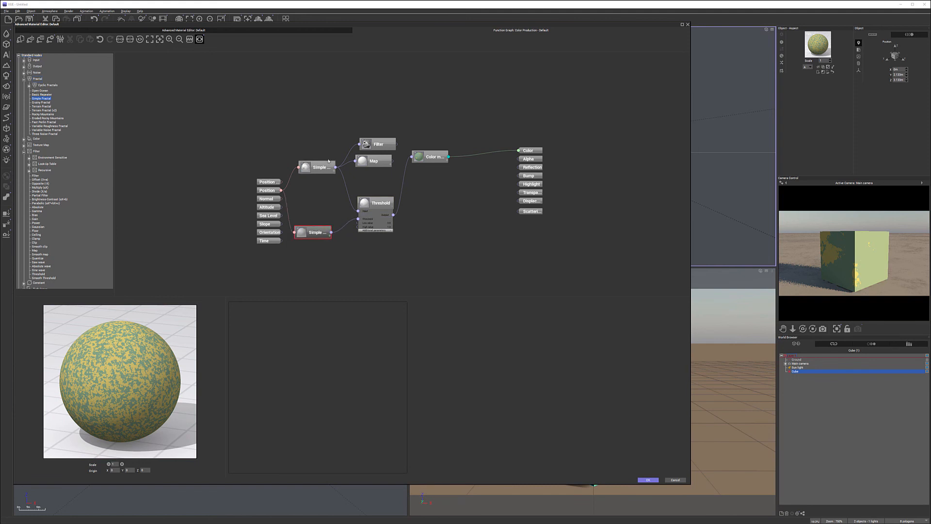
drag(328, 168, 324, 169)
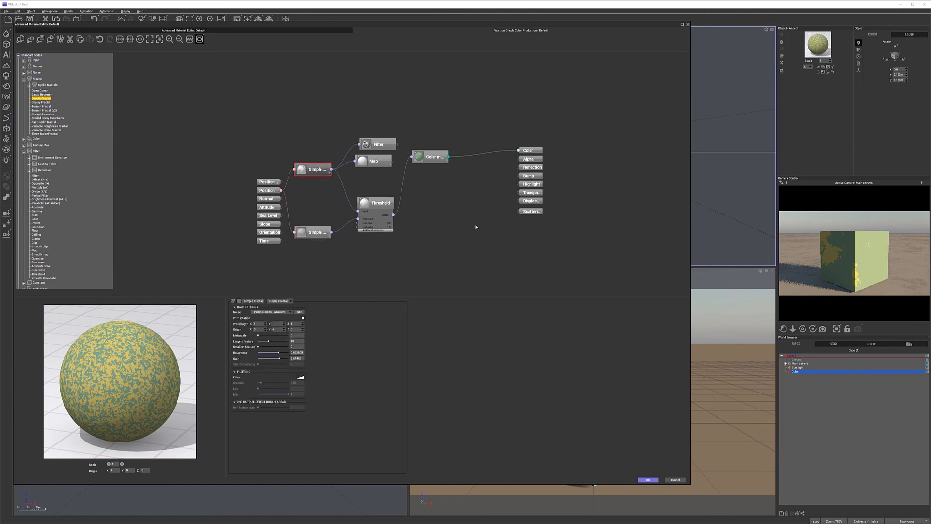
Step: Delete the Filter node and expand the Map node to show its additional parameters
click(375, 144)
key(Delete)
click(373, 162)
click(388, 177)
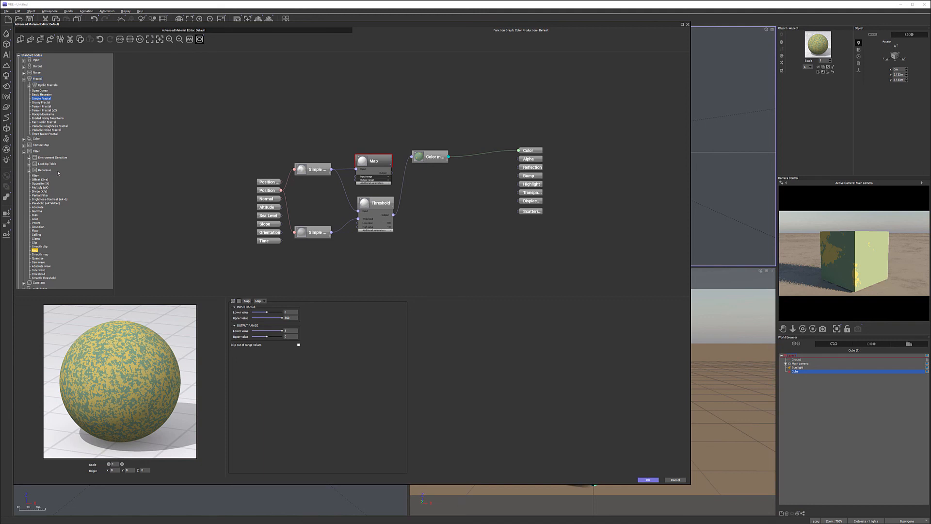
Step: Look over the remaining filter entries and collapse the Filter category in the node list
scroll(85, 185, down, 2)
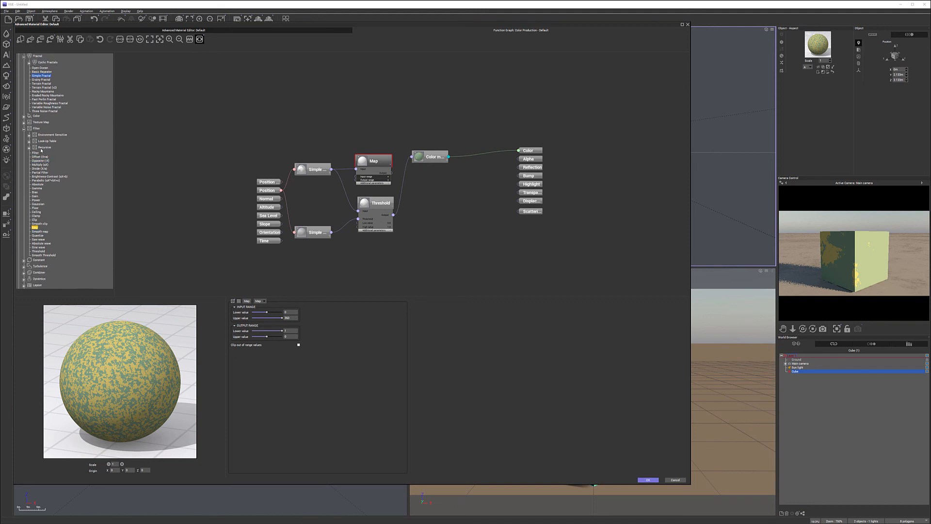
click(34, 208)
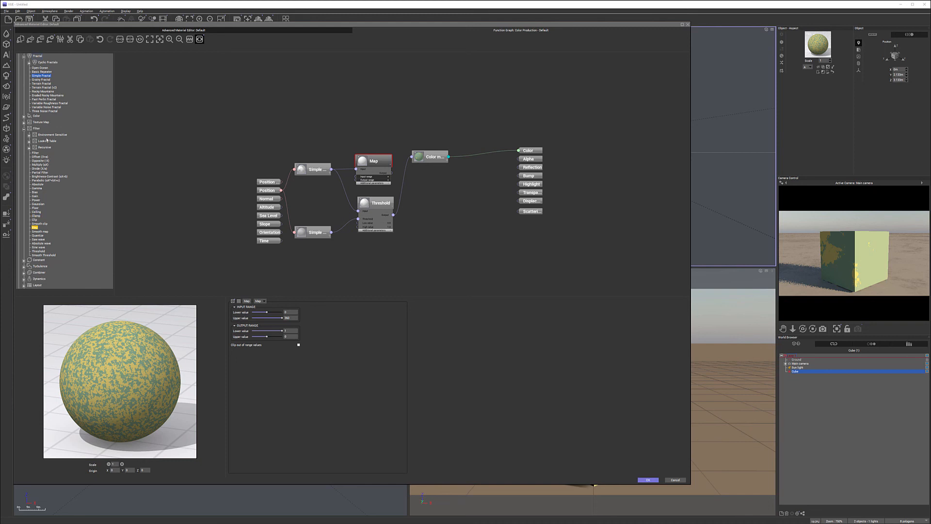
click(24, 128)
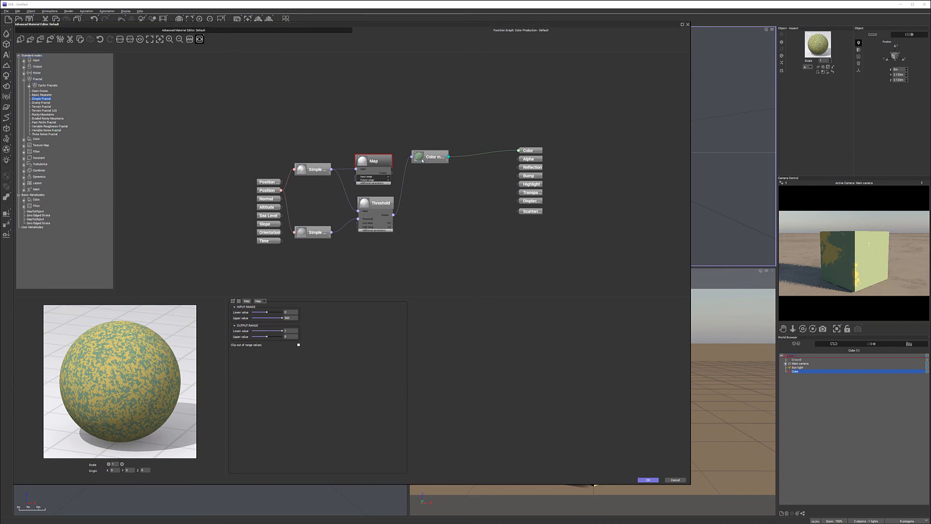